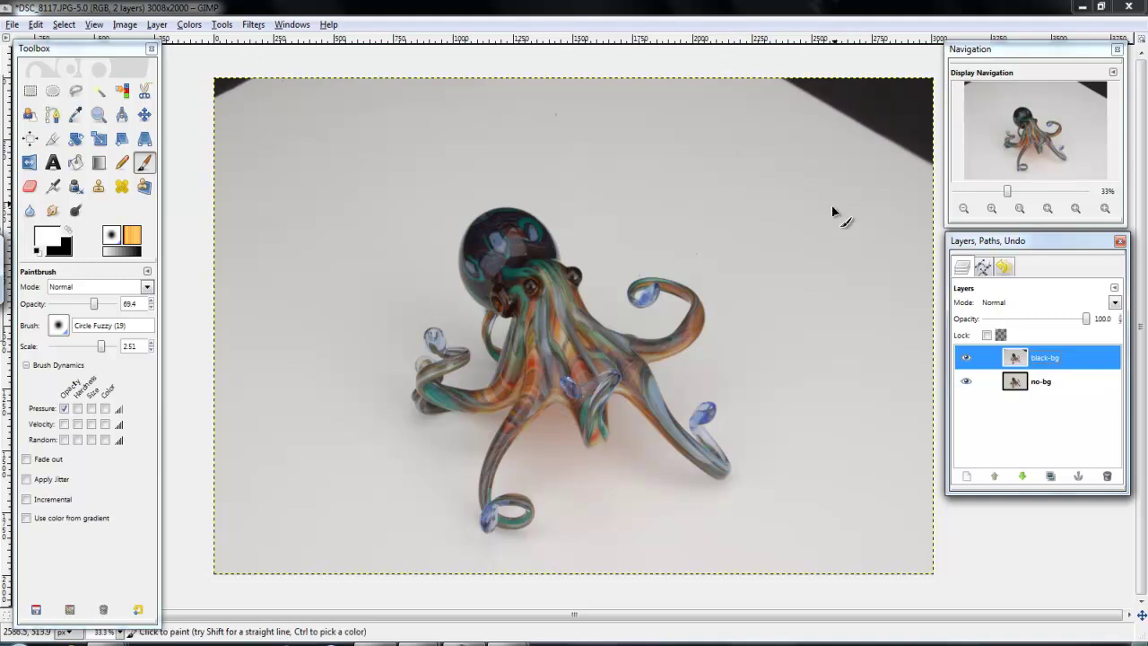
Turn off the black-bg layer's visibility, leaving the no-bg octopus on its light background.
{"action": "left_click", "coordinate": [967, 358]}
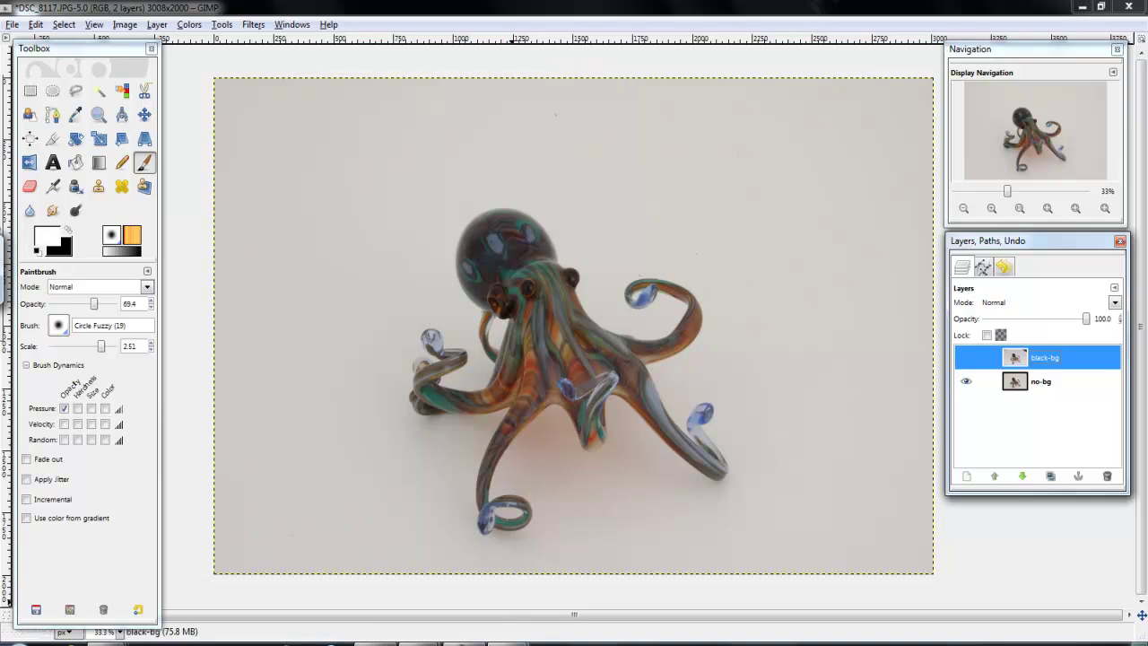
{"action": "mouse_move", "coordinate": [499, 644]}
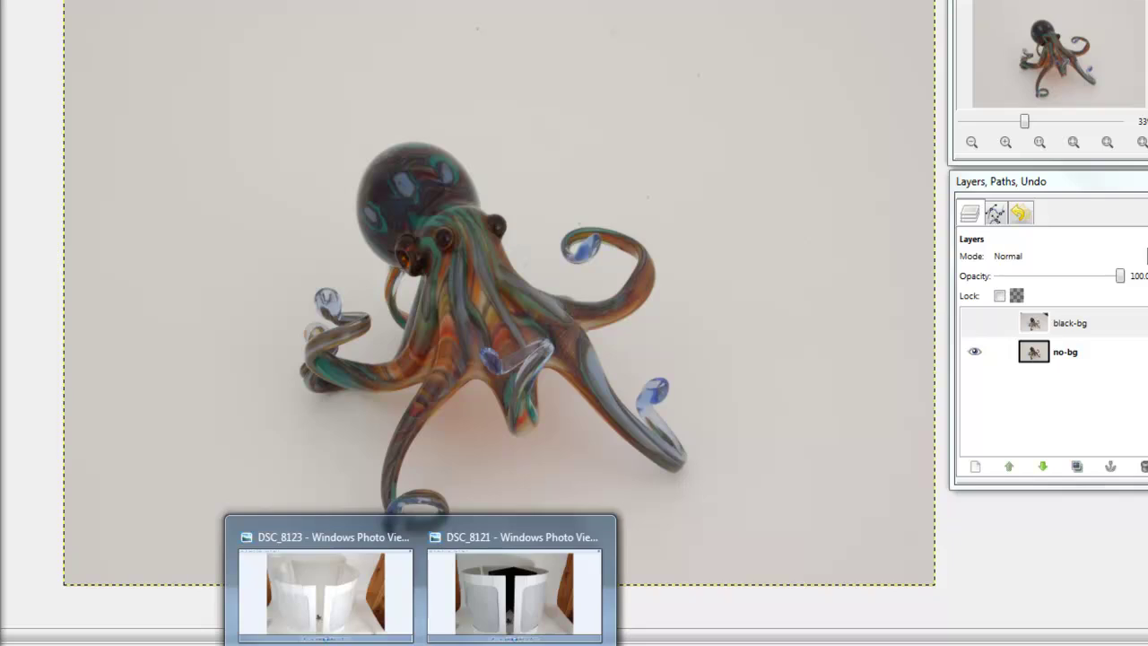
{"action": "left_click", "coordinate": [371, 616]}
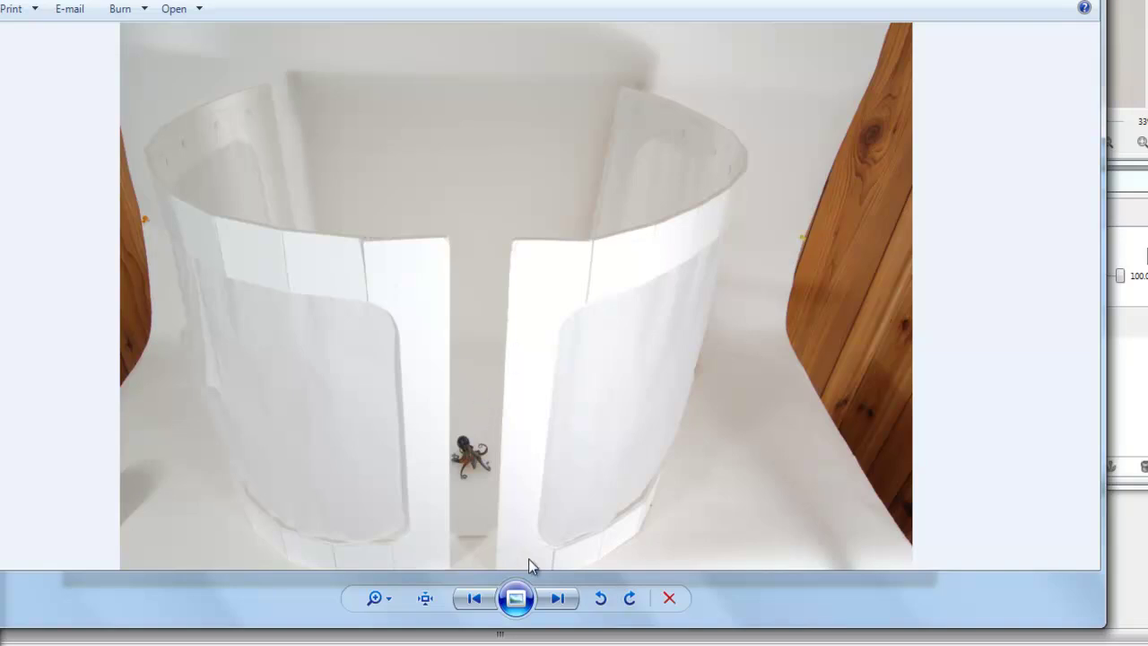
{"action": "left_click", "coordinate": [557, 599]}
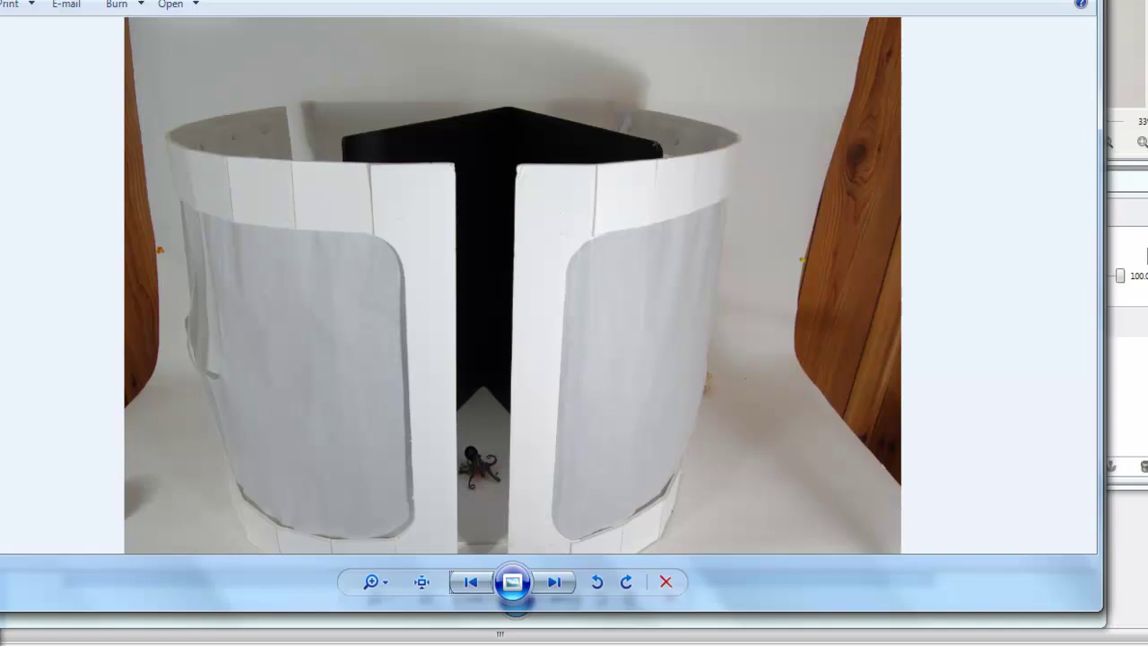
{"action": "key", "text": "Right"}
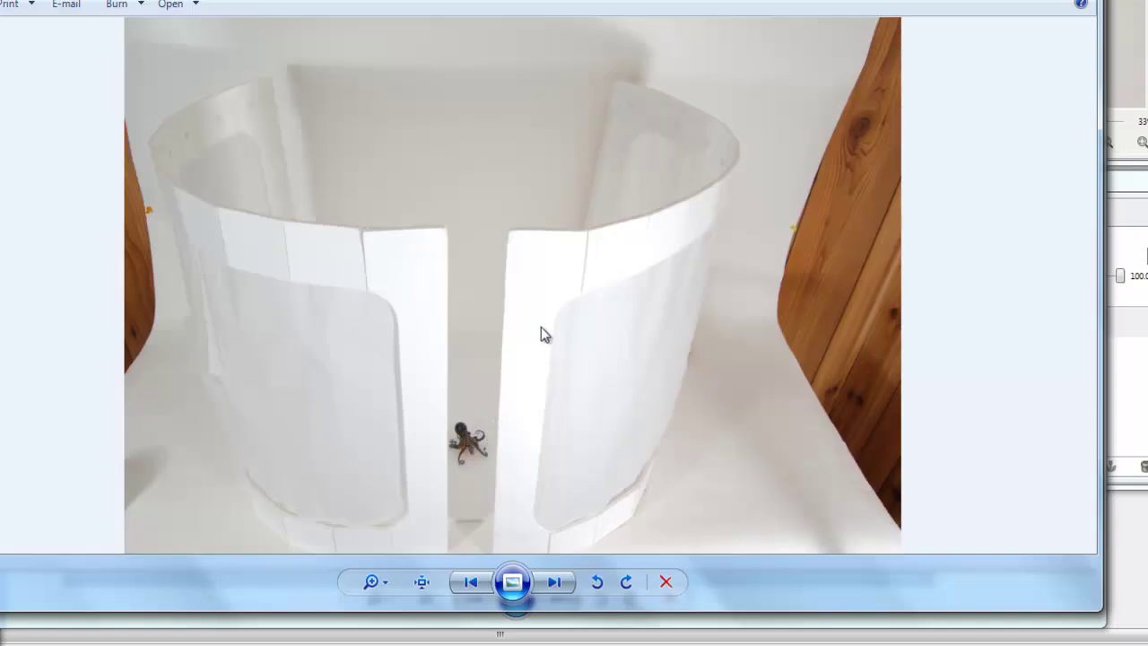
{"action": "key", "text": "alt+Tab"}
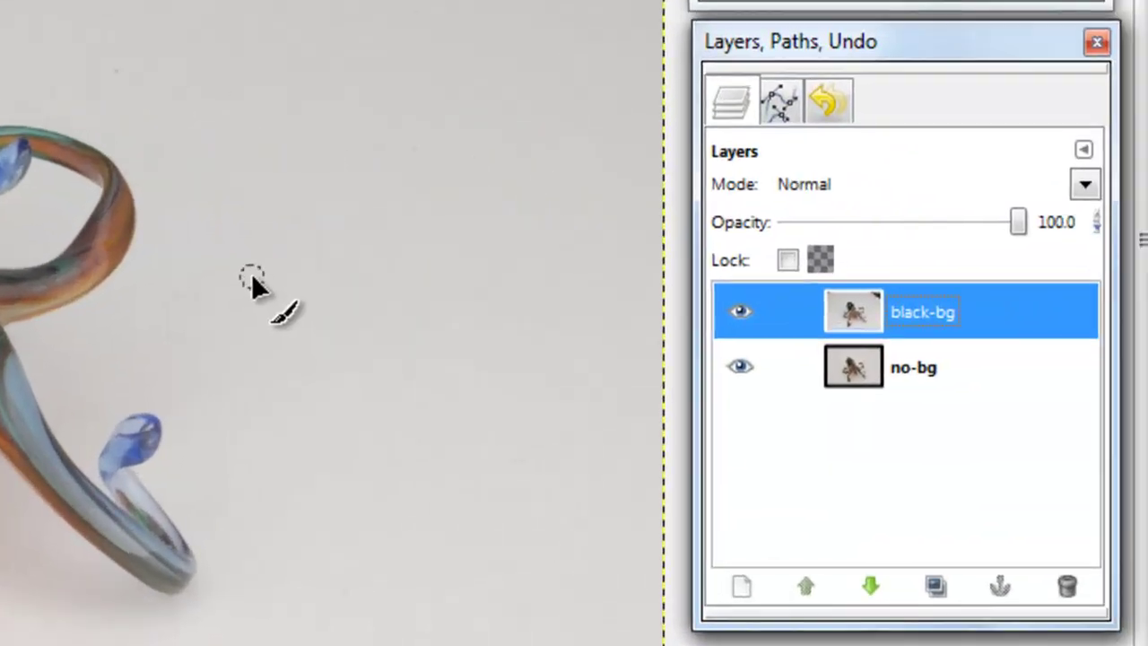
{"action": "left_click", "coordinate": [740, 312]}
{"action": "left_click", "coordinate": [879, 369]}
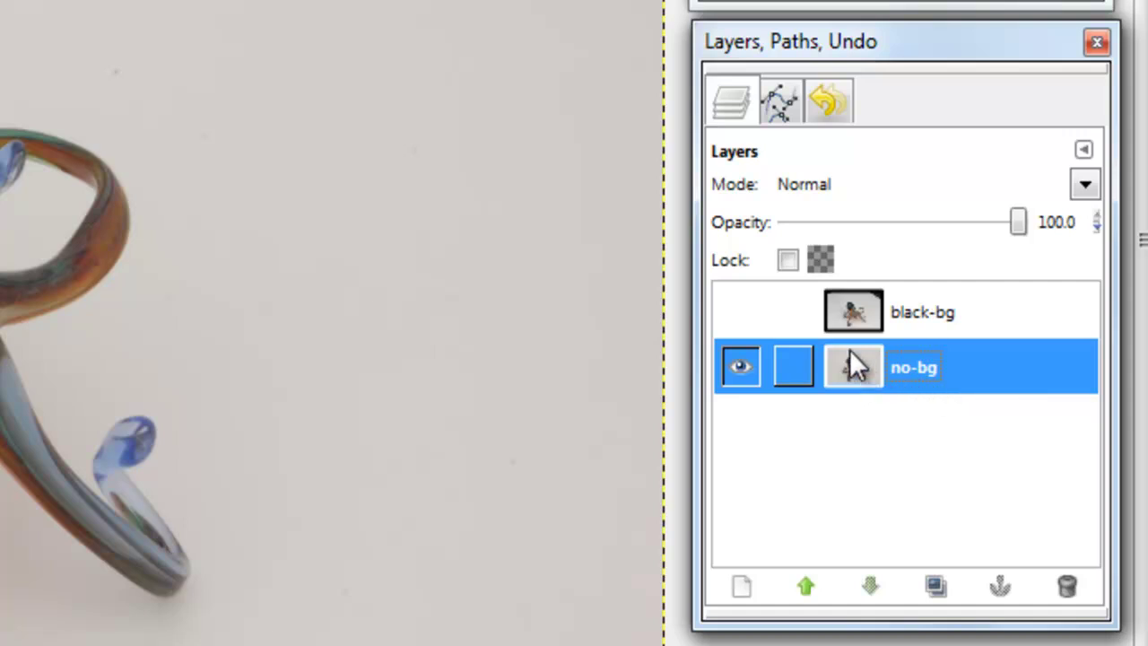
{"action": "left_click", "coordinate": [739, 312]}
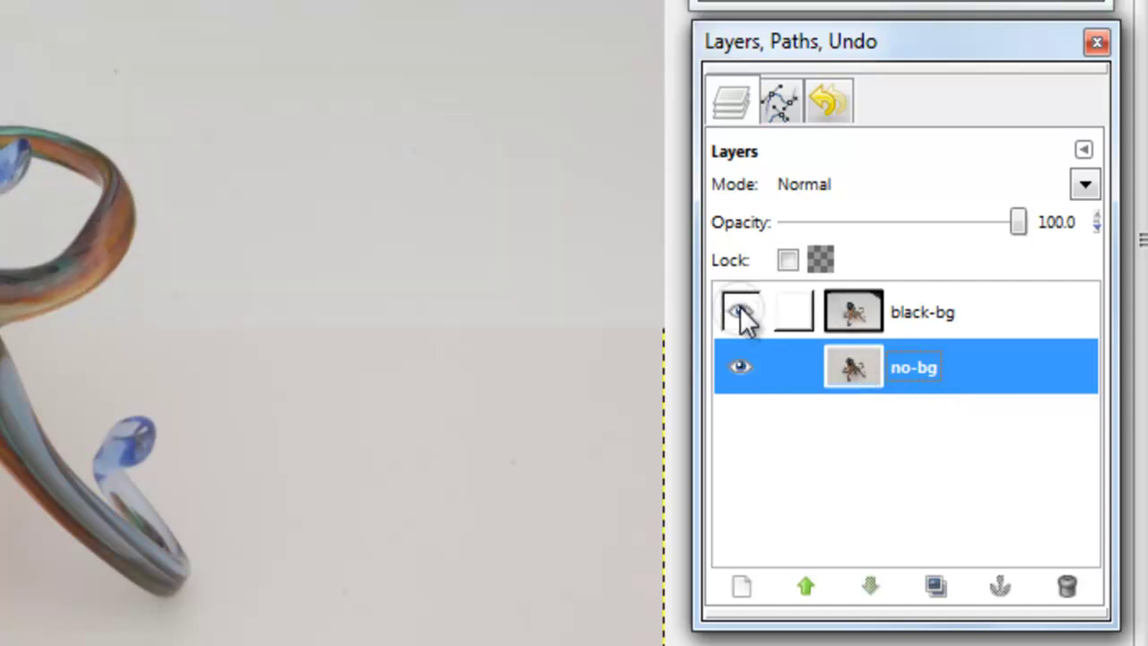
{"action": "left_click", "coordinate": [905, 315]}
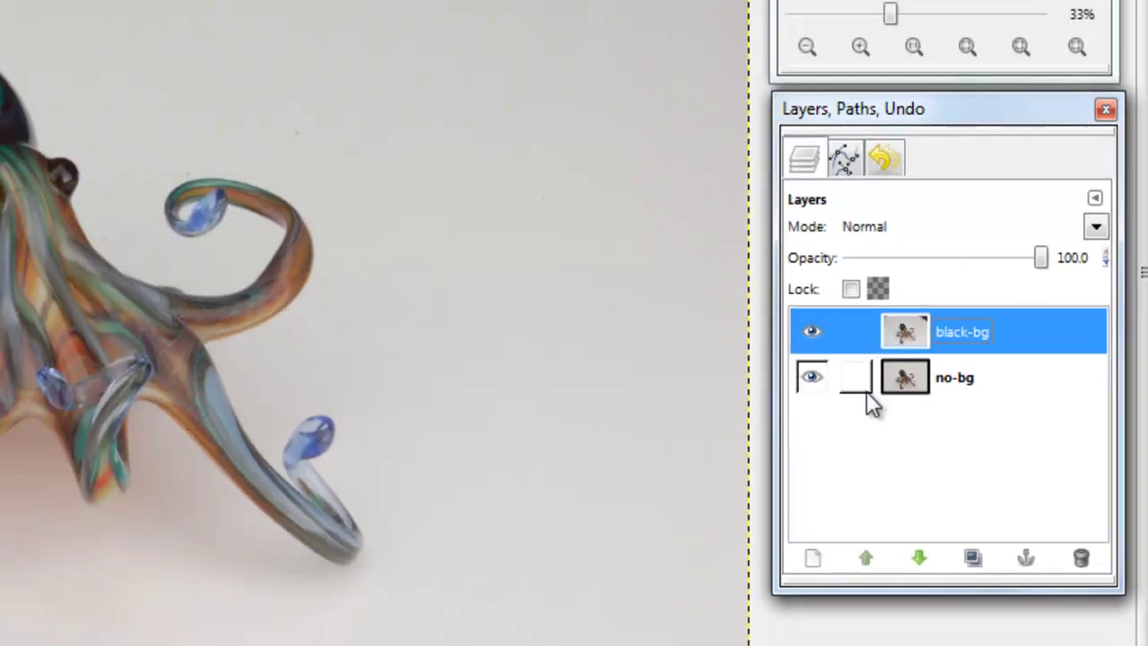
{"action": "left_click", "coordinate": [740, 311]}
{"action": "left_click", "coordinate": [920, 368]}
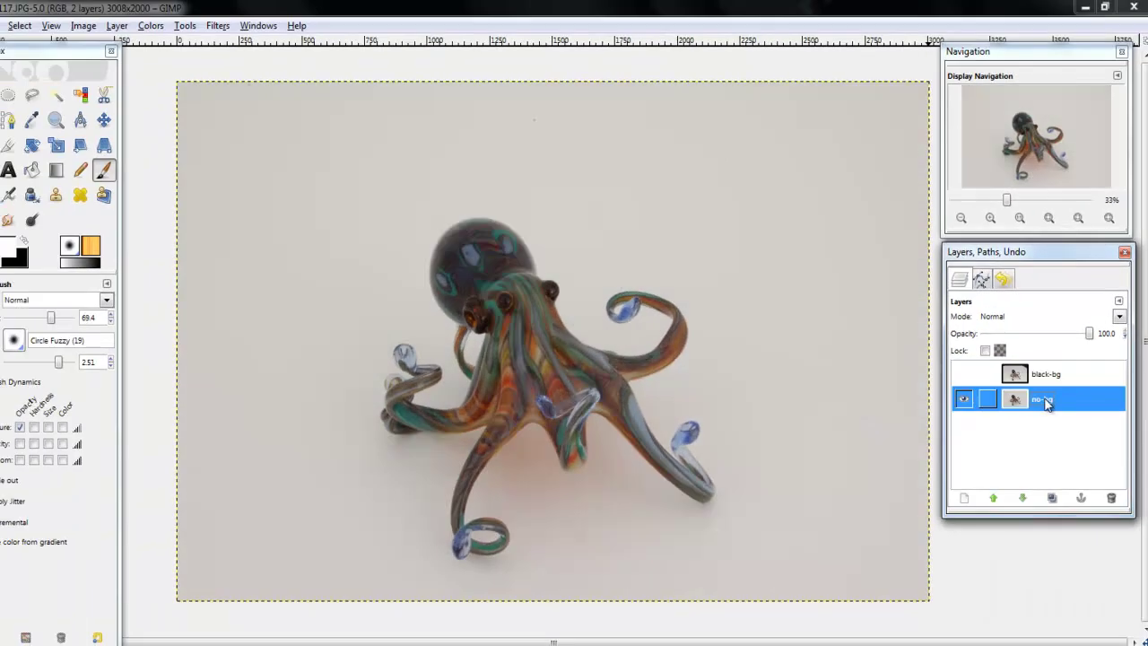
{"action": "left_click", "coordinate": [1051, 380]}
{"action": "left_click", "coordinate": [1046, 399]}
{"action": "left_click", "coordinate": [1044, 381]}
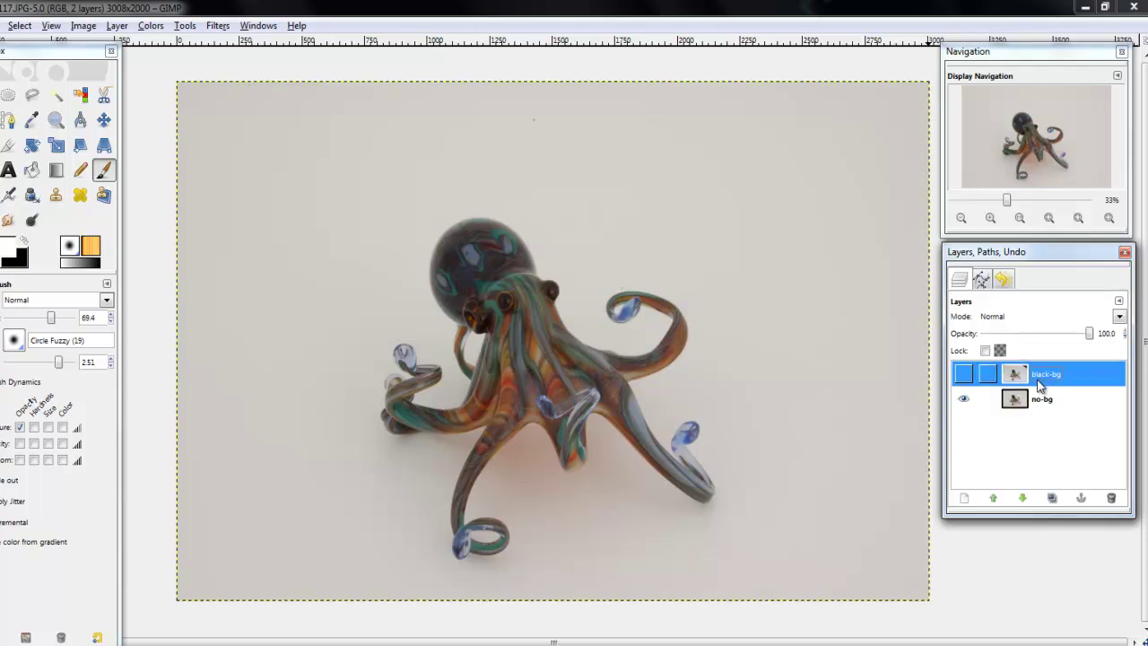
{"action": "left_click", "coordinate": [964, 375]}
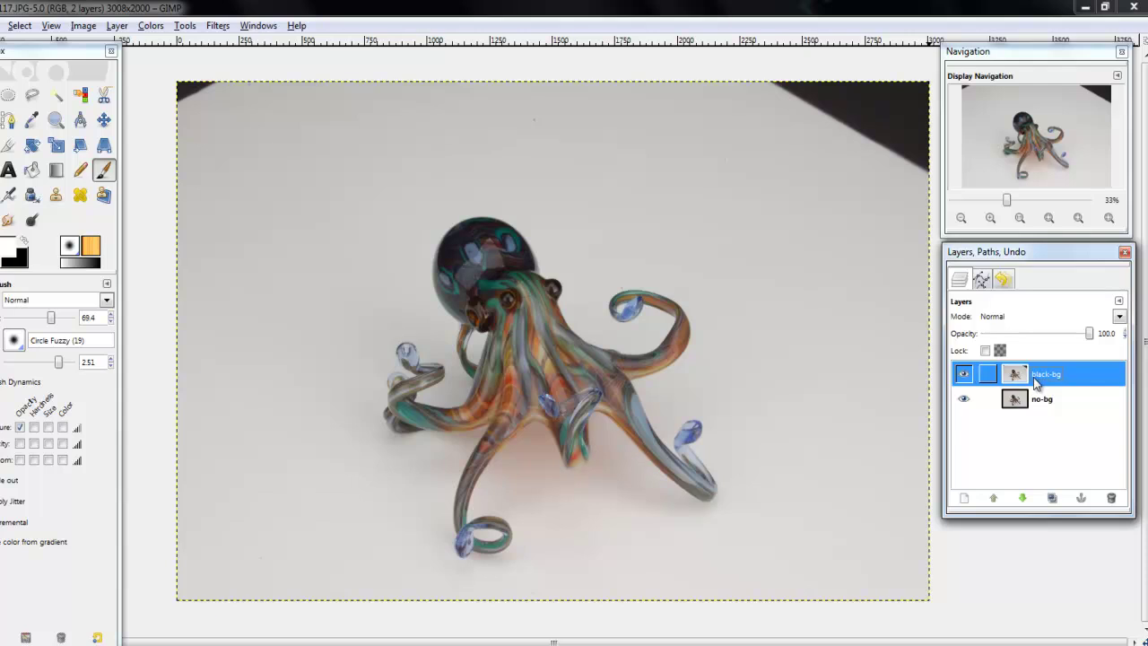
{"action": "left_click", "coordinate": [964, 374]}
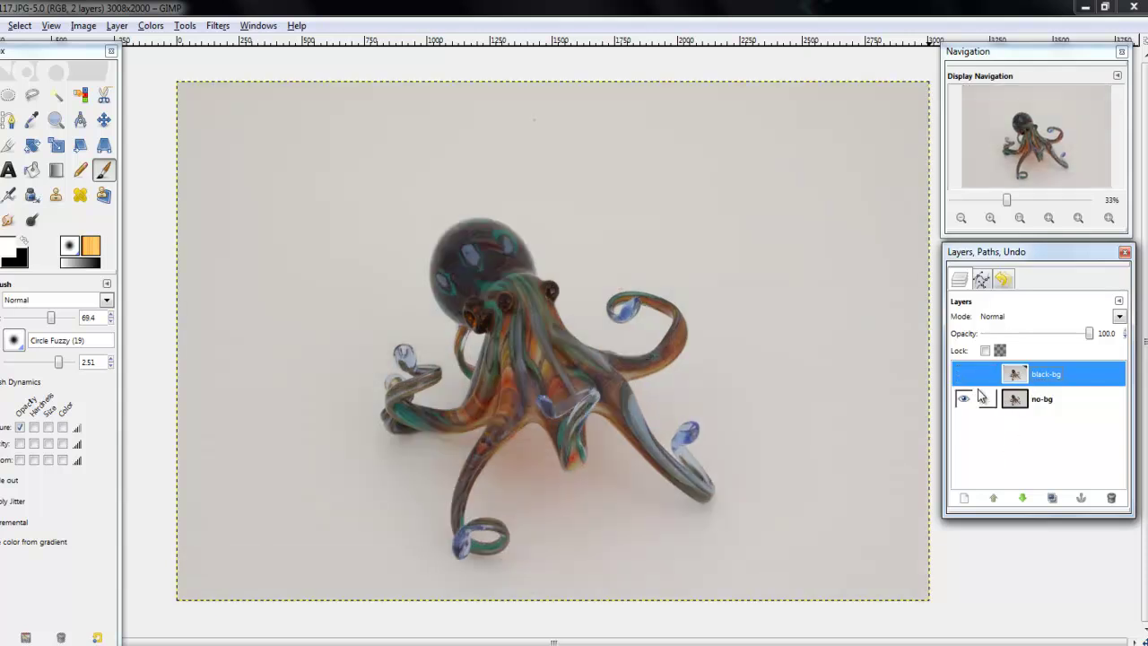
{"action": "left_click", "coordinate": [1042, 408]}
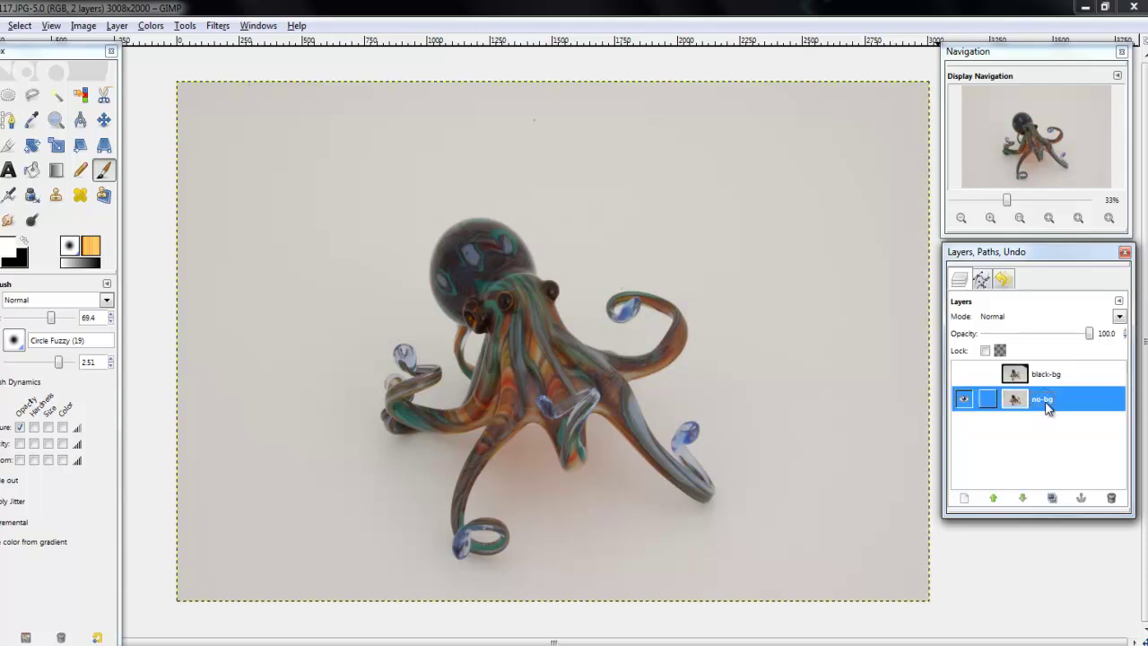
Apply Levels to the no-bg layer with input levels 18 to 212 and gamma 1.01.
{"action": "right_click", "coordinate": [617, 259]}
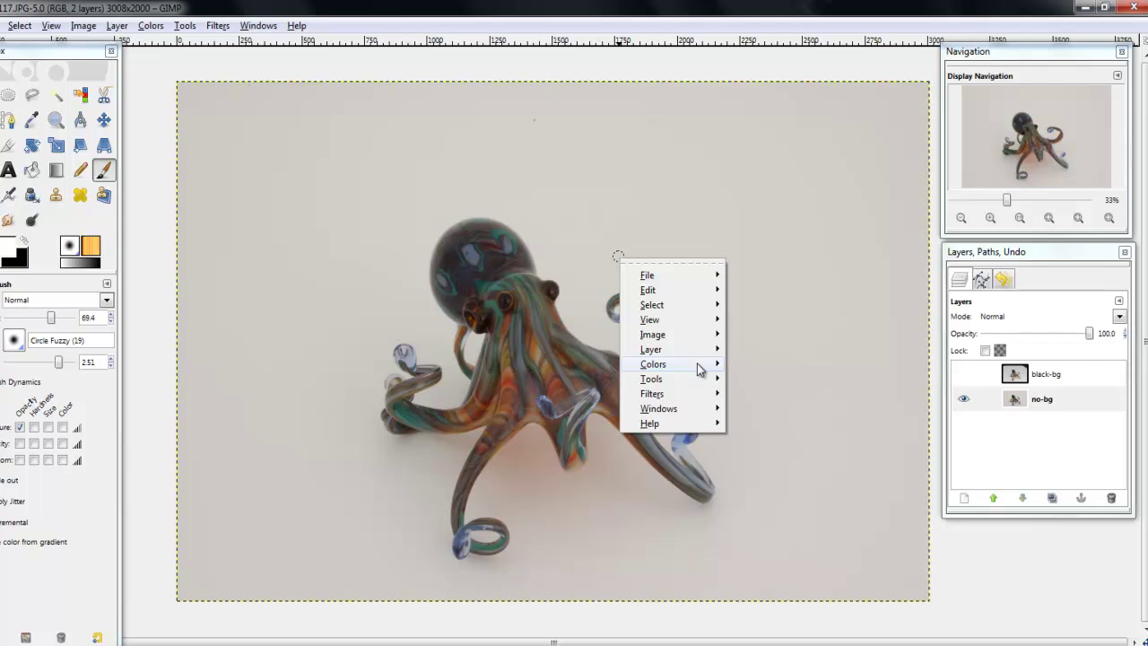
{"action": "mouse_move", "coordinate": [704, 366]}
{"action": "left_click", "coordinate": [771, 411]}
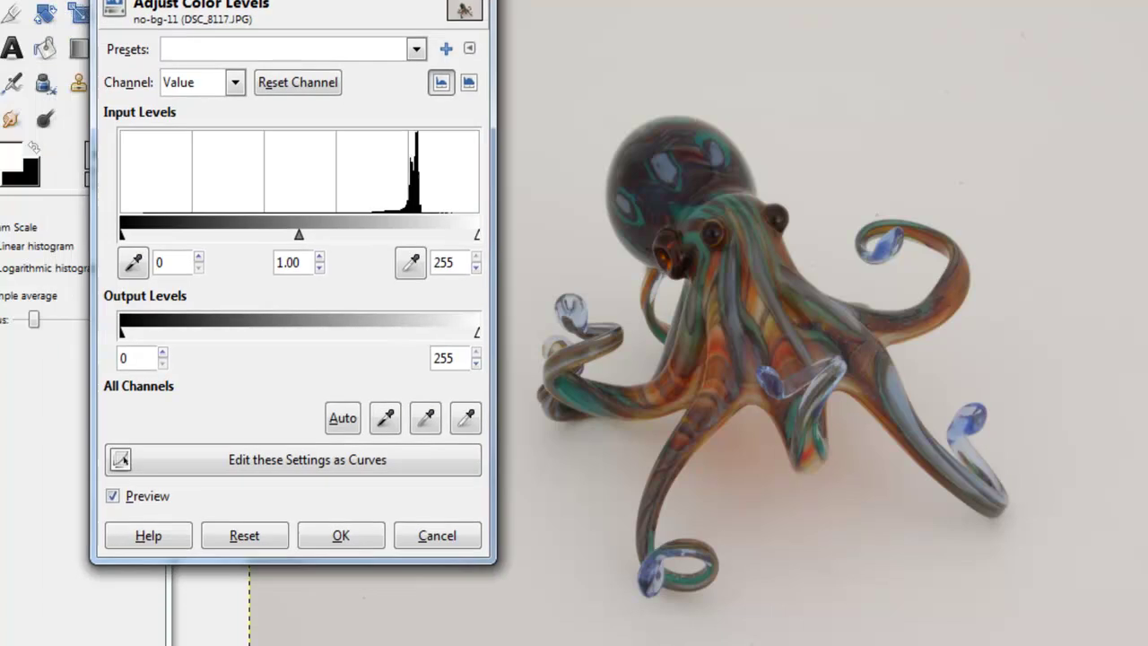
{"action": "left_click_drag", "start_coordinate": [399, 0], "coordinate": [446, 36]}
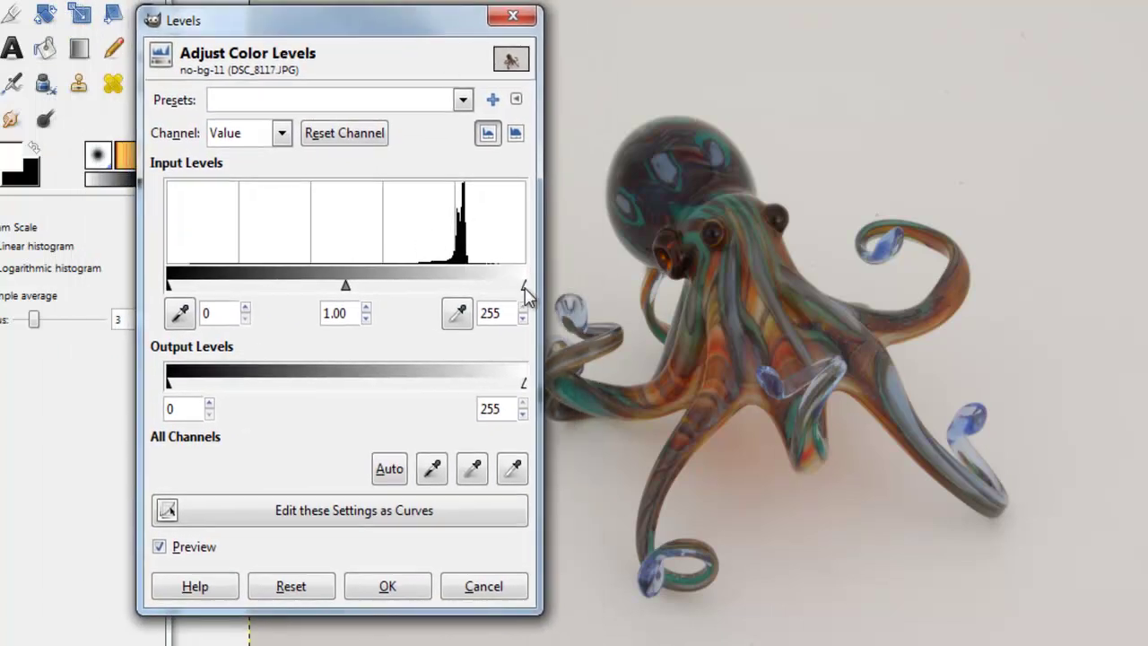
{"action": "left_click_drag", "start_coordinate": [522, 287], "coordinate": [466, 289]}
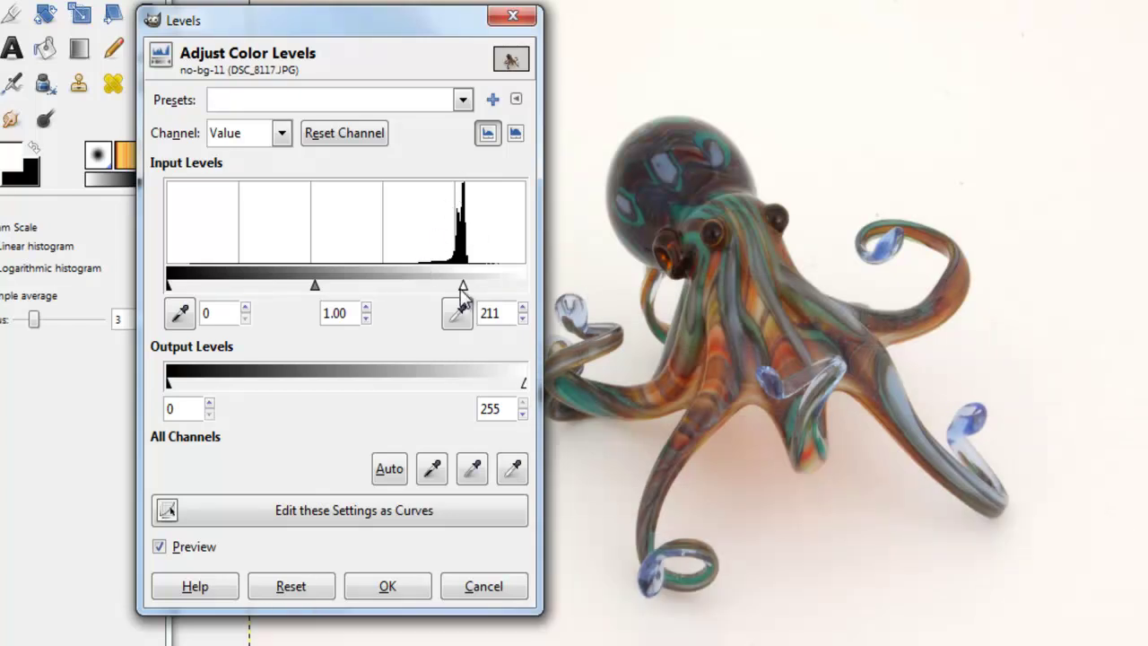
{"action": "left_click_drag", "start_coordinate": [464, 292], "coordinate": [464, 289]}
{"action": "left_click_drag", "start_coordinate": [169, 285], "coordinate": [192, 267]}
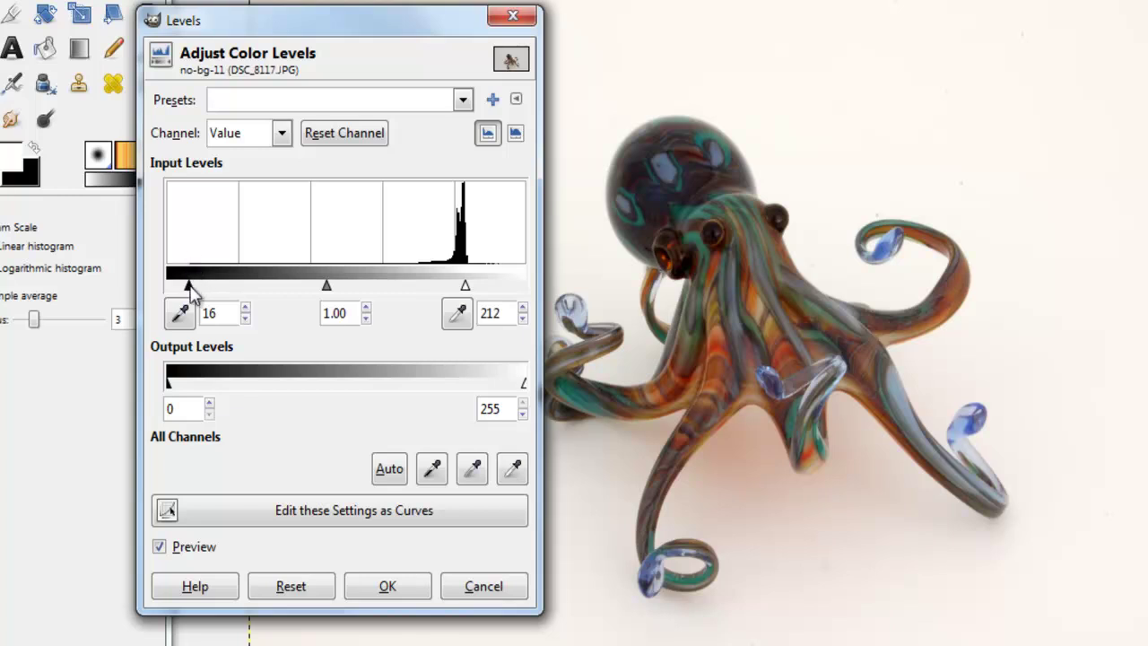
{"action": "left_click_drag", "start_coordinate": [190, 295], "coordinate": [198, 293]}
{"action": "mouse_move", "coordinate": [330, 289]}
{"action": "left_mouse_down"}
{"action": "mouse_move", "coordinate": [343, 288]}
{"action": "mouse_move", "coordinate": [332, 292]}
{"action": "left_mouse_up"}
{"action": "left_click", "coordinate": [390, 587]}
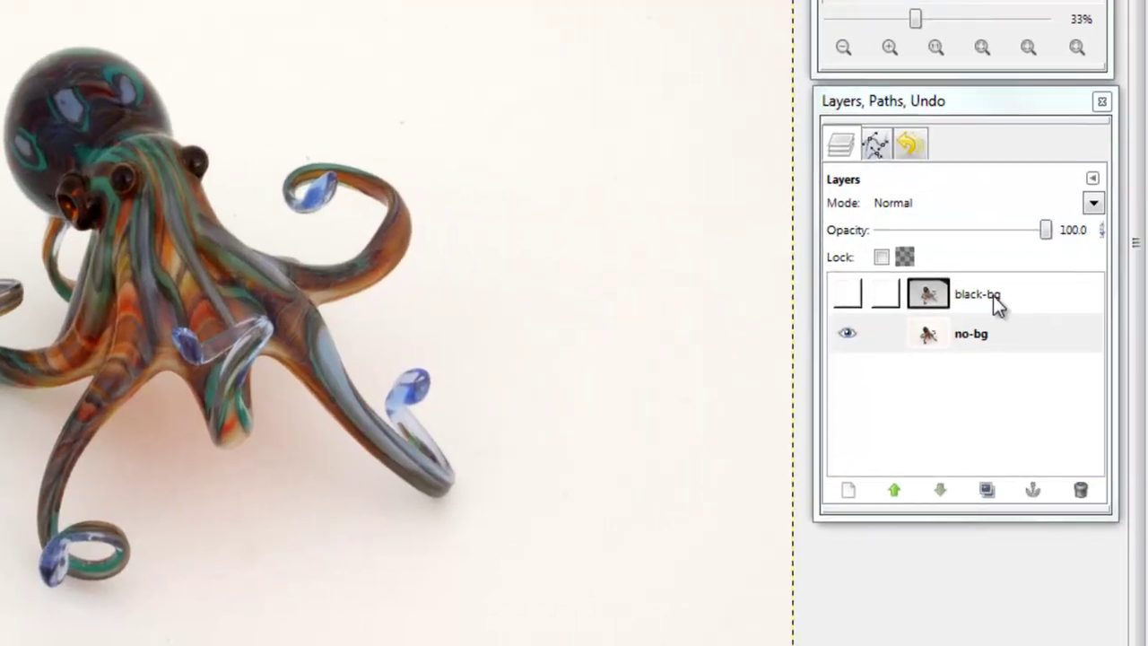
Select and show black-bg, then set Levels input sliders to 14, 0.98 and 204.
{"action": "left_click", "coordinate": [978, 305]}
{"action": "left_click", "coordinate": [850, 295]}
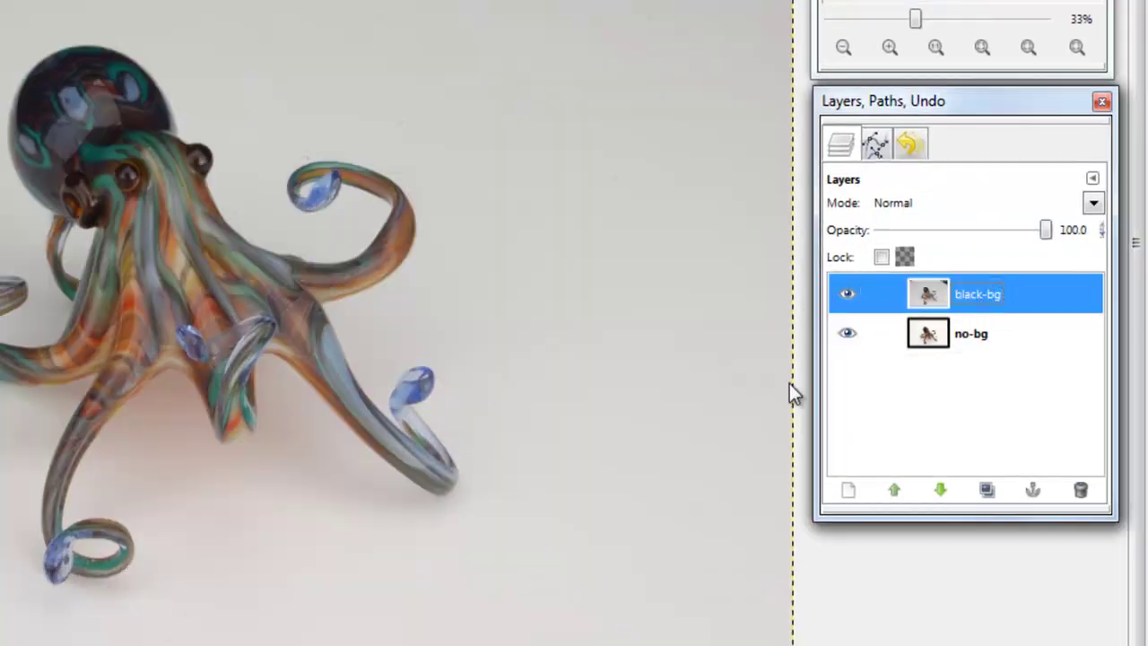
{"action": "right_click", "coordinate": [437, 37]}
{"action": "mouse_move", "coordinate": [595, 205]}
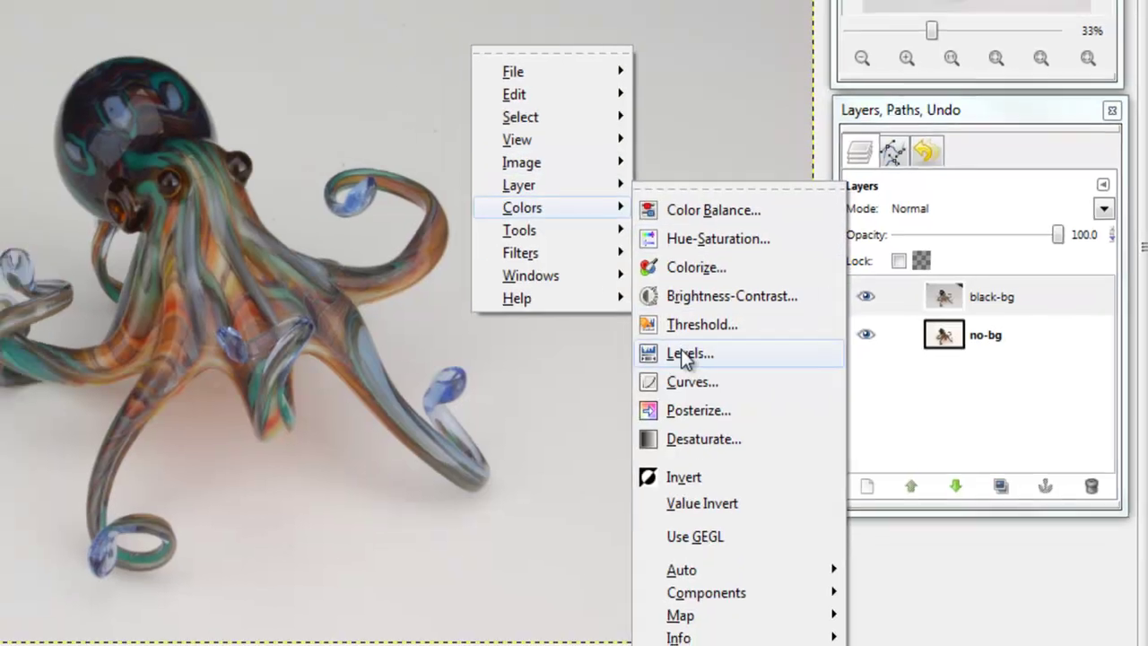
{"action": "left_click", "coordinate": [687, 356]}
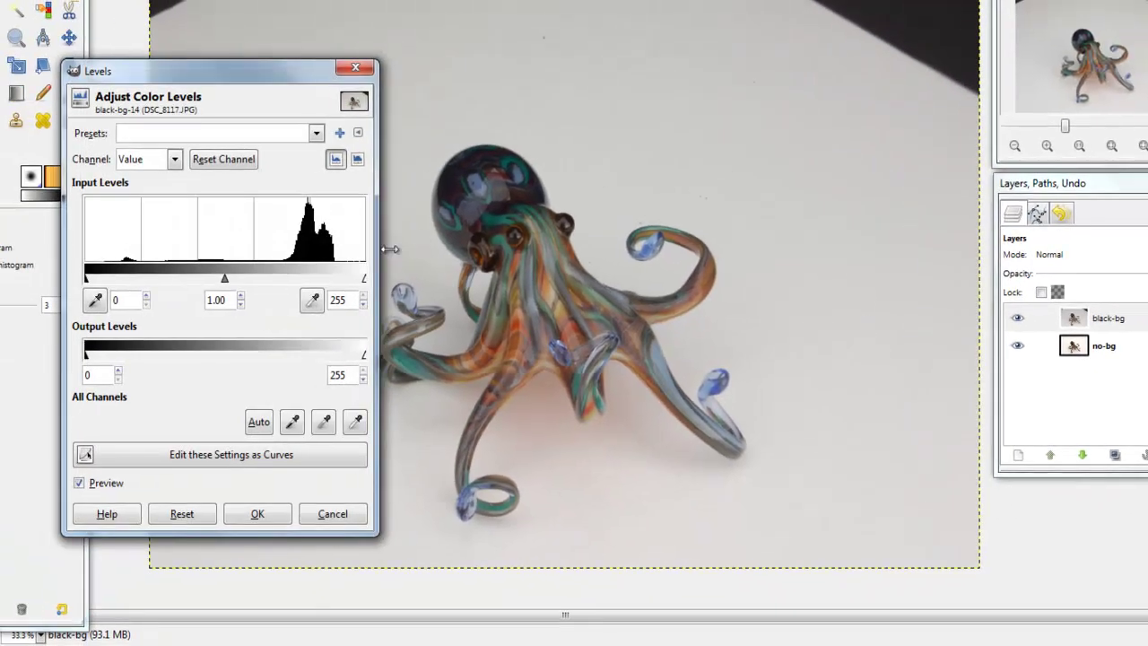
{"action": "left_click_drag", "start_coordinate": [364, 280], "coordinate": [309, 279]}
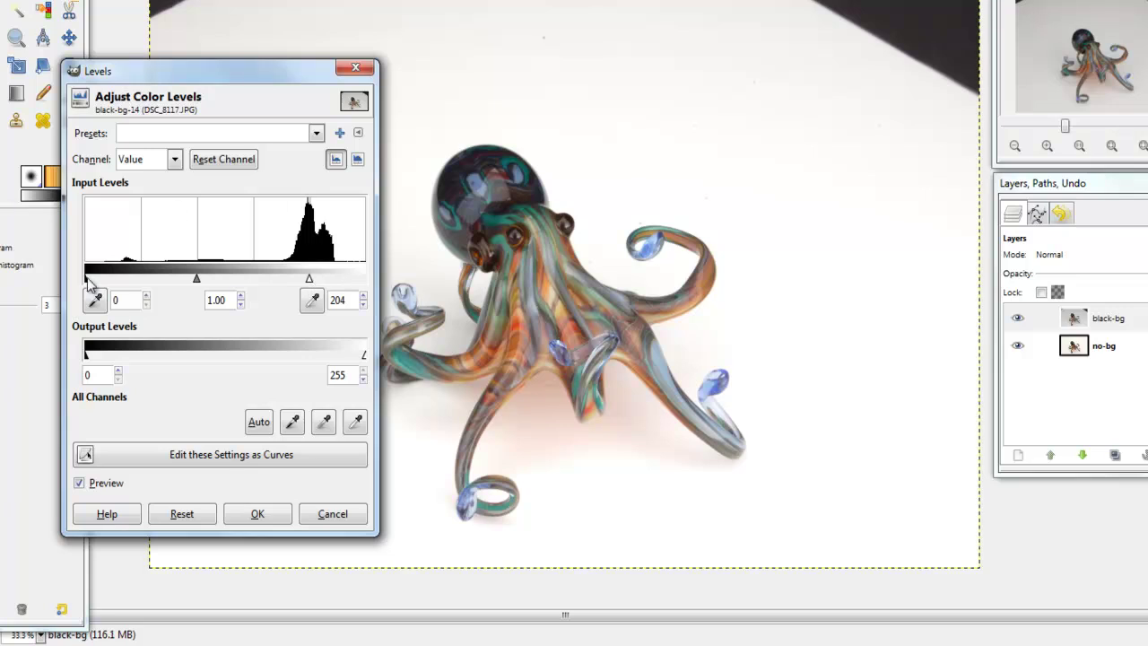
{"action": "left_click_drag", "start_coordinate": [86, 280], "coordinate": [108, 280]}
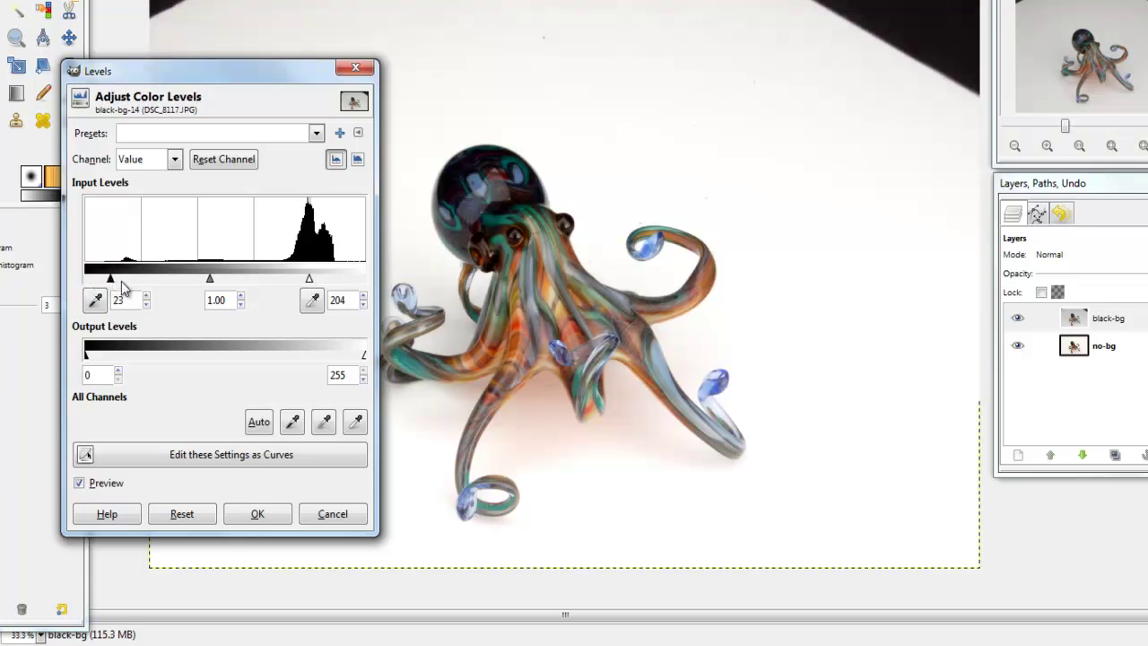
{"action": "left_click_drag", "start_coordinate": [112, 282], "coordinate": [101, 280]}
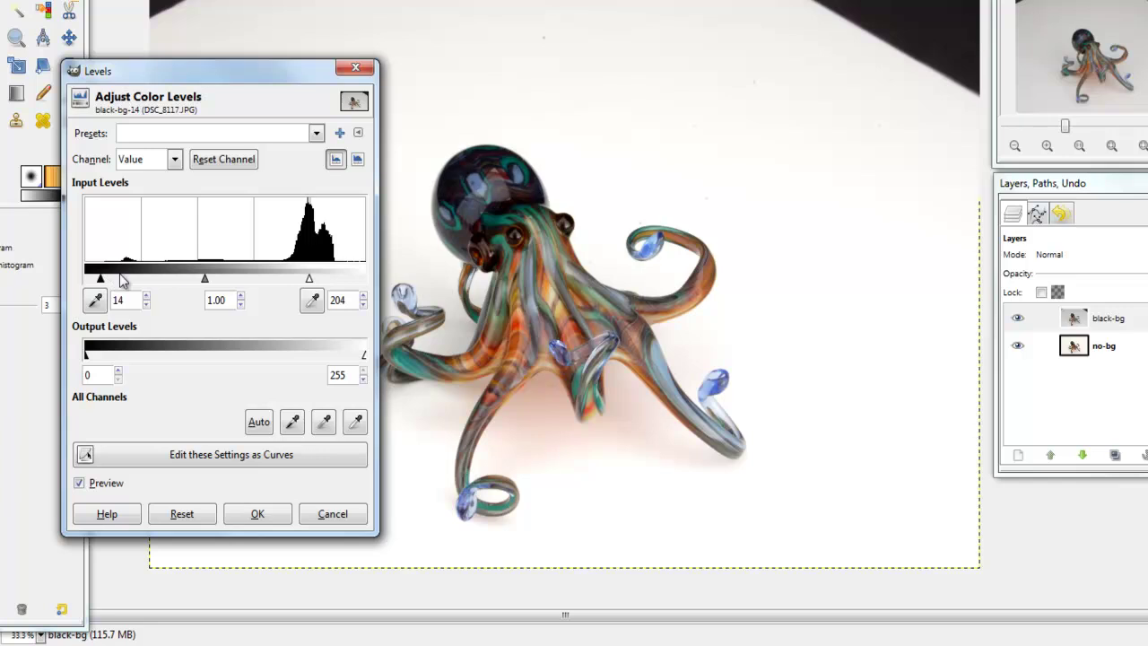
{"action": "left_click_drag", "start_coordinate": [213, 282], "coordinate": [206, 280]}
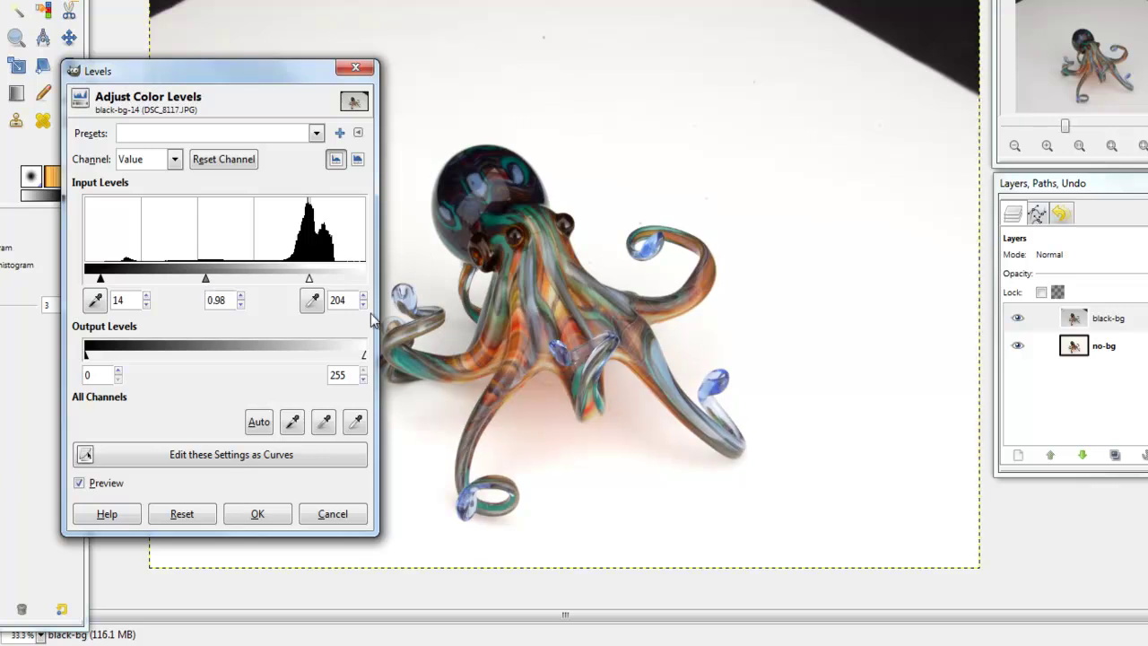
Apply the Levels, select black-bg and toggle its visibility repeatedly to compare, leaving it shown.
{"action": "left_click", "coordinate": [261, 515]}
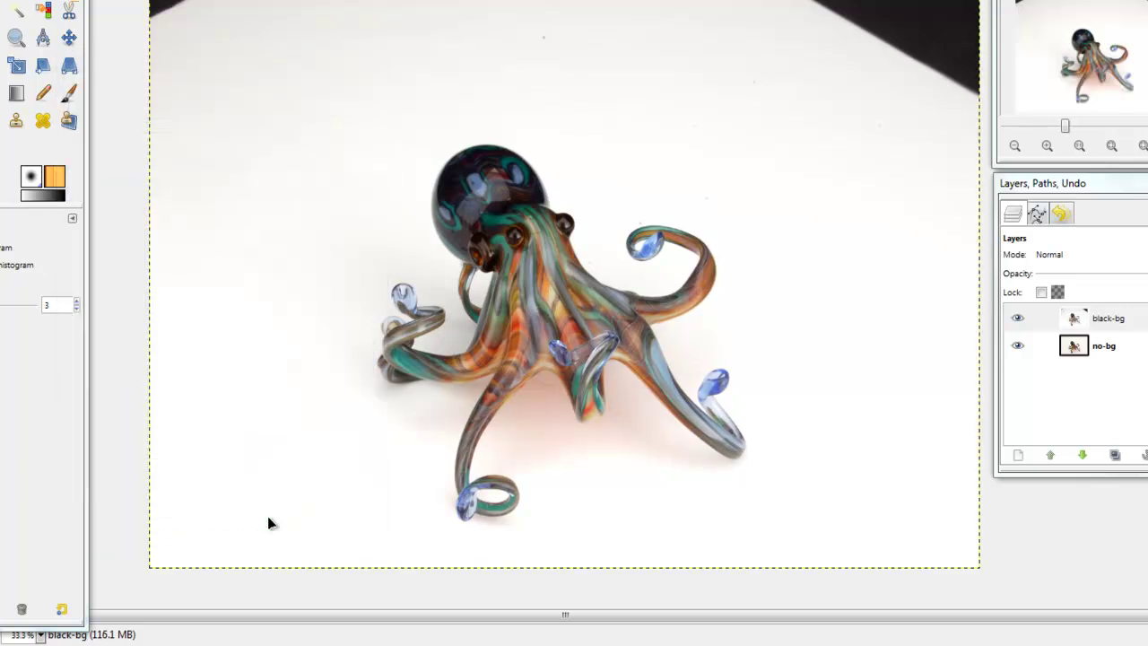
{"action": "left_click", "coordinate": [1108, 324]}
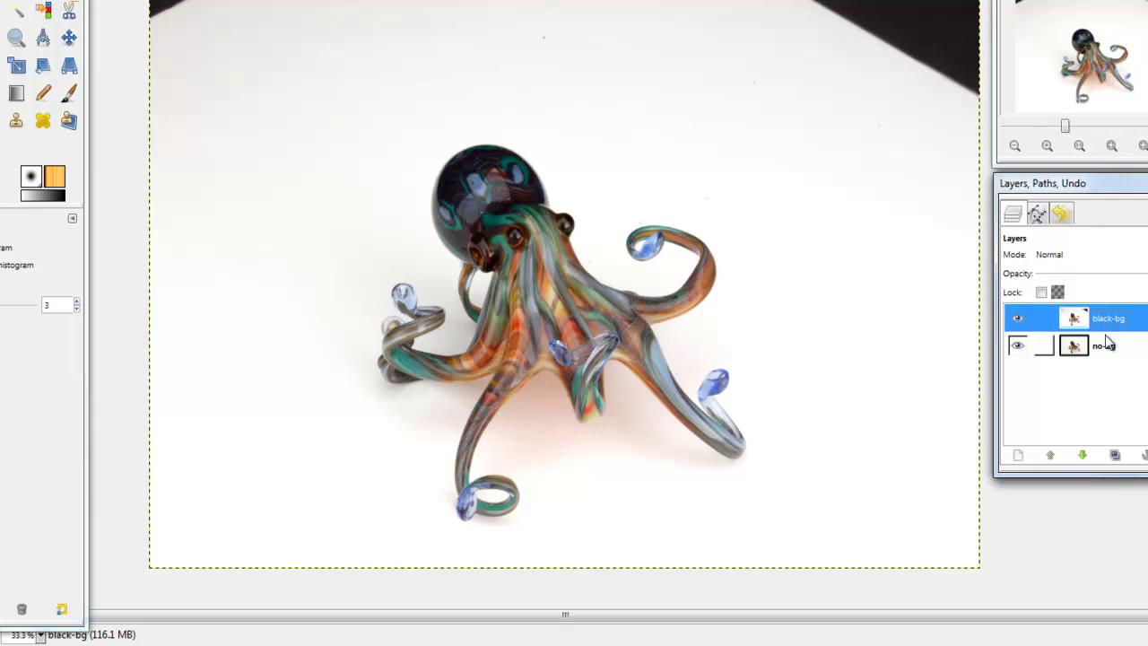
{"action": "left_click", "coordinate": [1018, 319]}
{"action": "left_click", "coordinate": [1018, 319]}
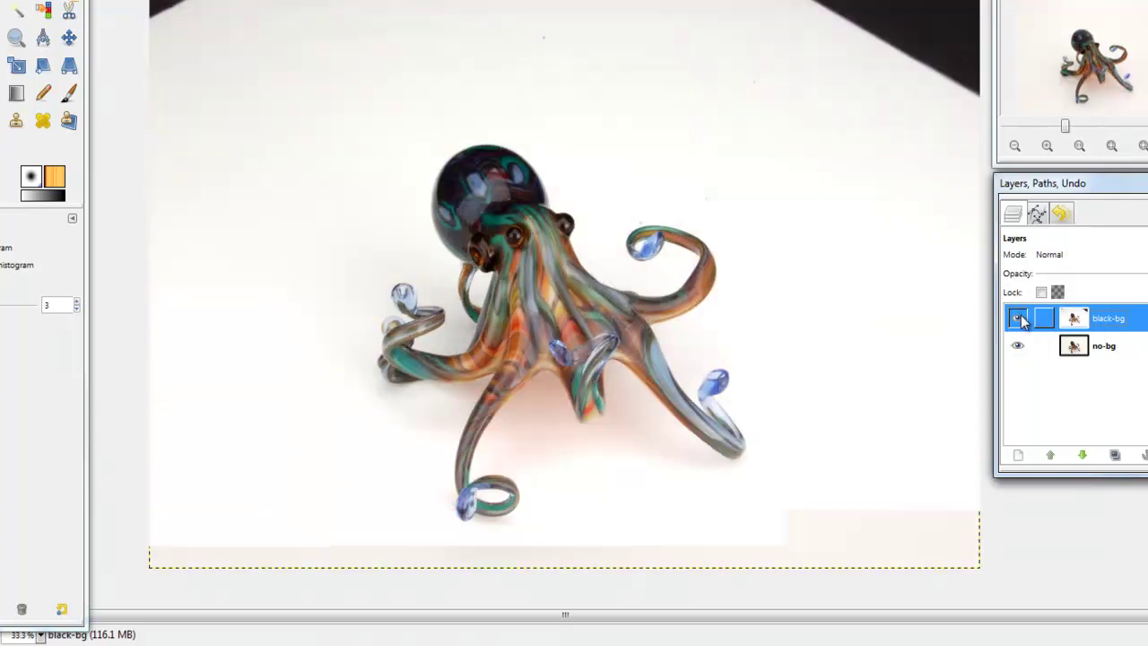
{"action": "left_click", "coordinate": [1018, 319]}
{"action": "left_click", "coordinate": [1018, 320]}
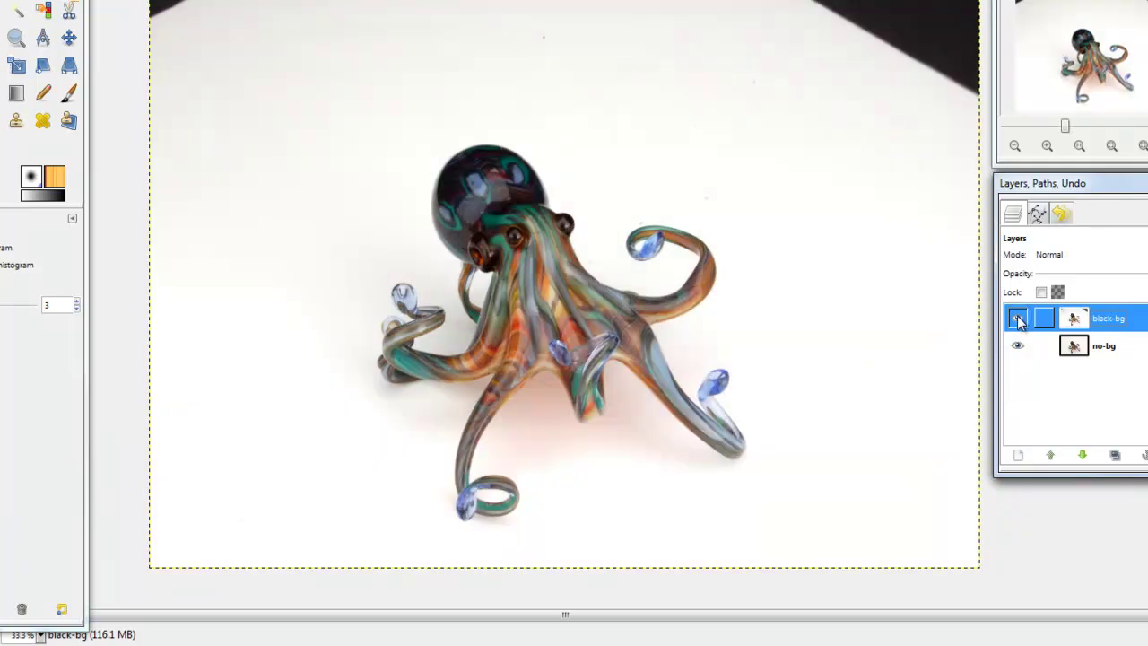
{"action": "left_click", "coordinate": [1019, 320]}
{"action": "left_click", "coordinate": [1019, 319]}
{"action": "left_click", "coordinate": [1018, 319]}
{"action": "left_click", "coordinate": [1019, 319]}
{"action": "left_click", "coordinate": [1018, 320]}
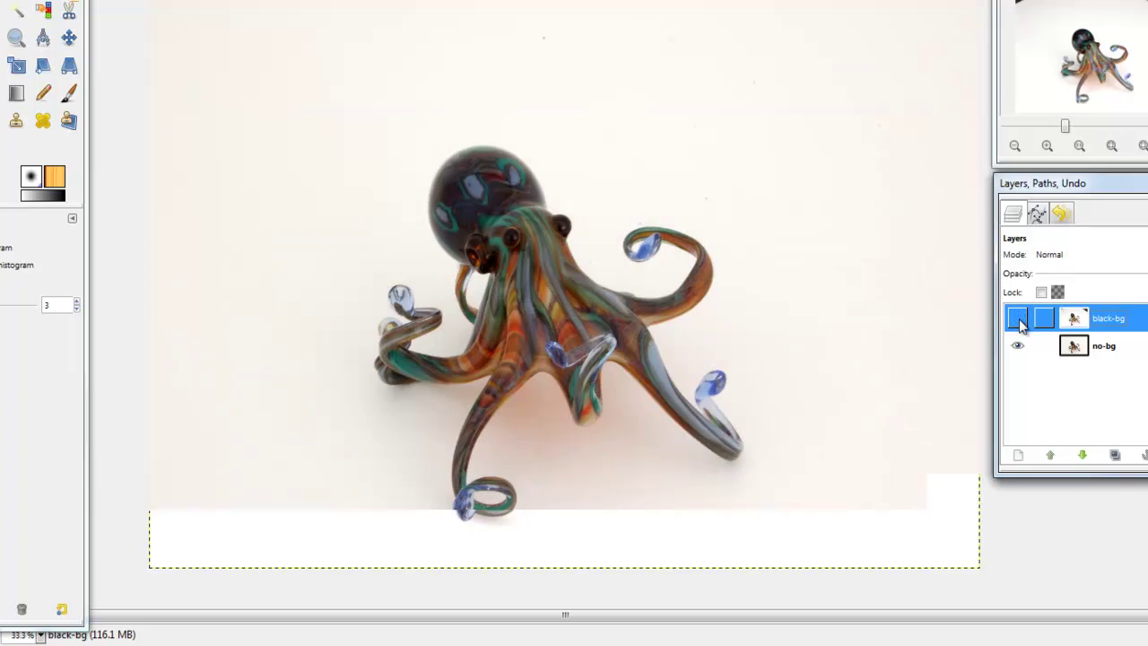
Compare black-bg shown and hidden, then set its opacity to 67.1.
{"action": "left_click", "coordinate": [1018, 320]}
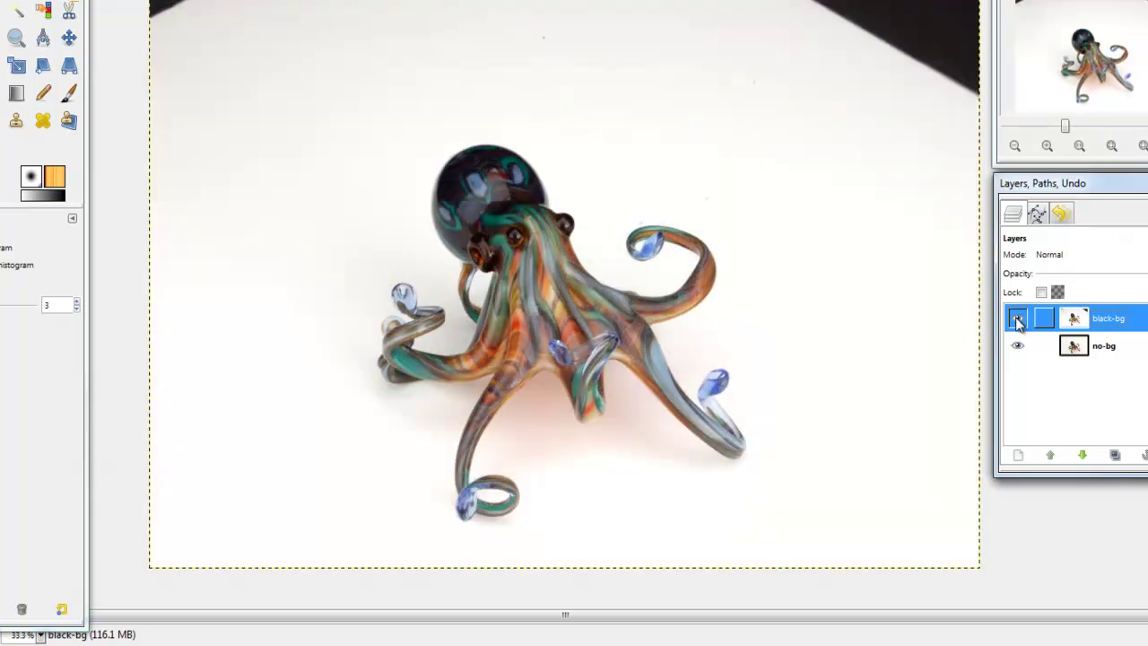
{"action": "left_click", "coordinate": [1018, 319]}
{"action": "left_click", "coordinate": [1018, 320]}
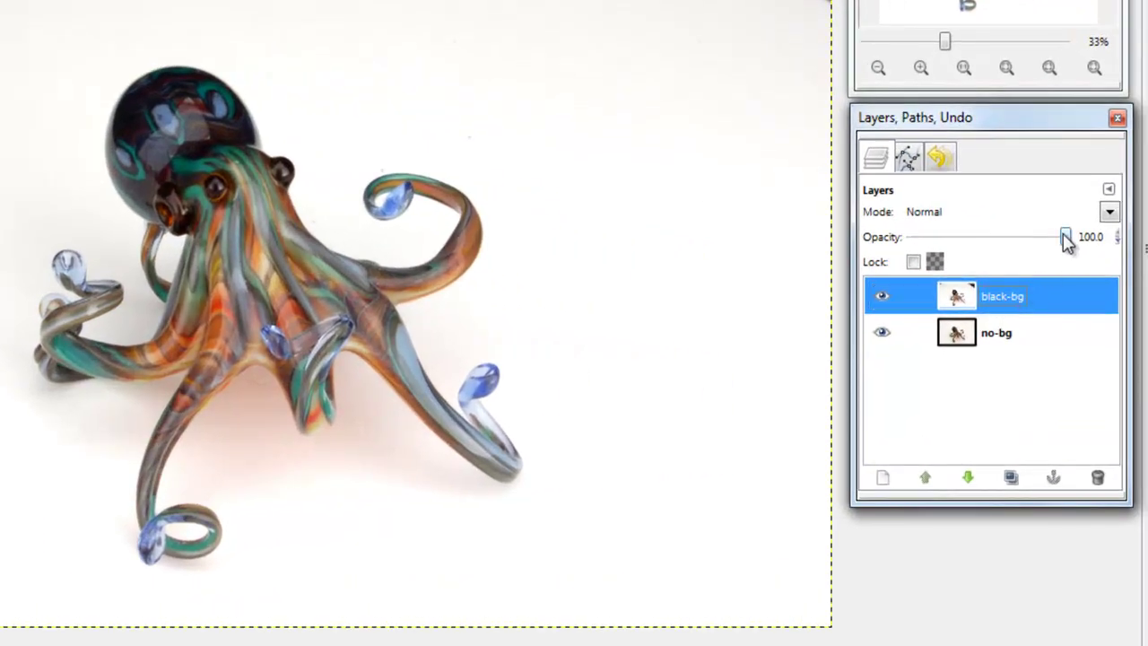
{"action": "left_click_drag", "start_coordinate": [1066, 242], "coordinate": [1018, 251]}
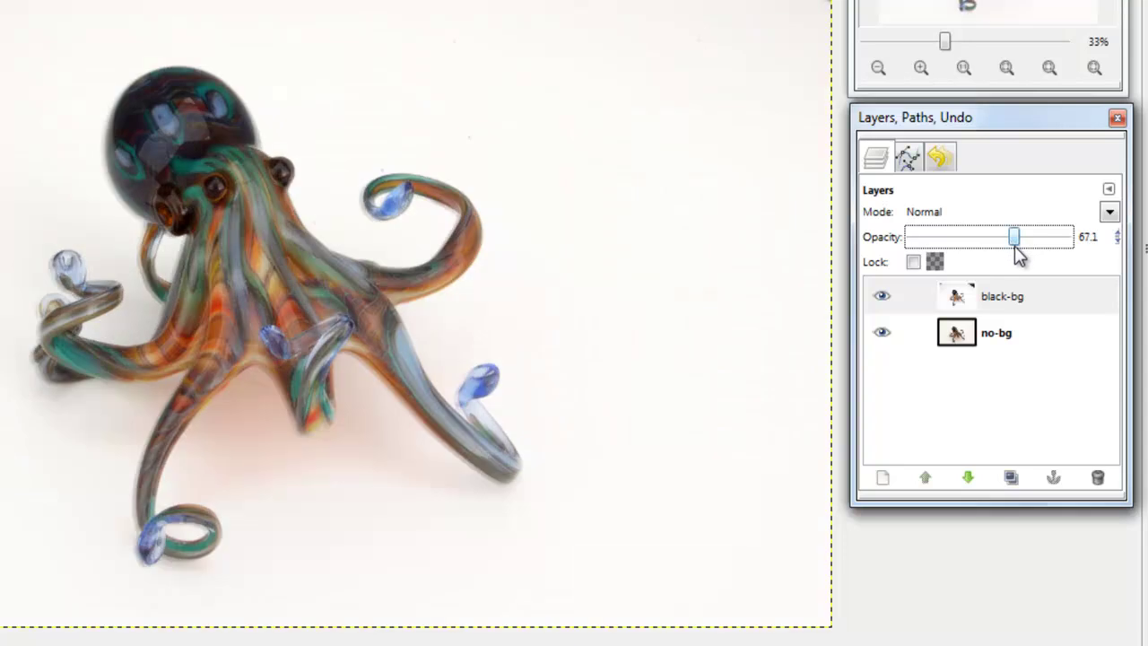
Zoom to 1:1 and then 150% to inspect the octopus closely.
{"action": "left_click", "coordinate": [964, 69]}
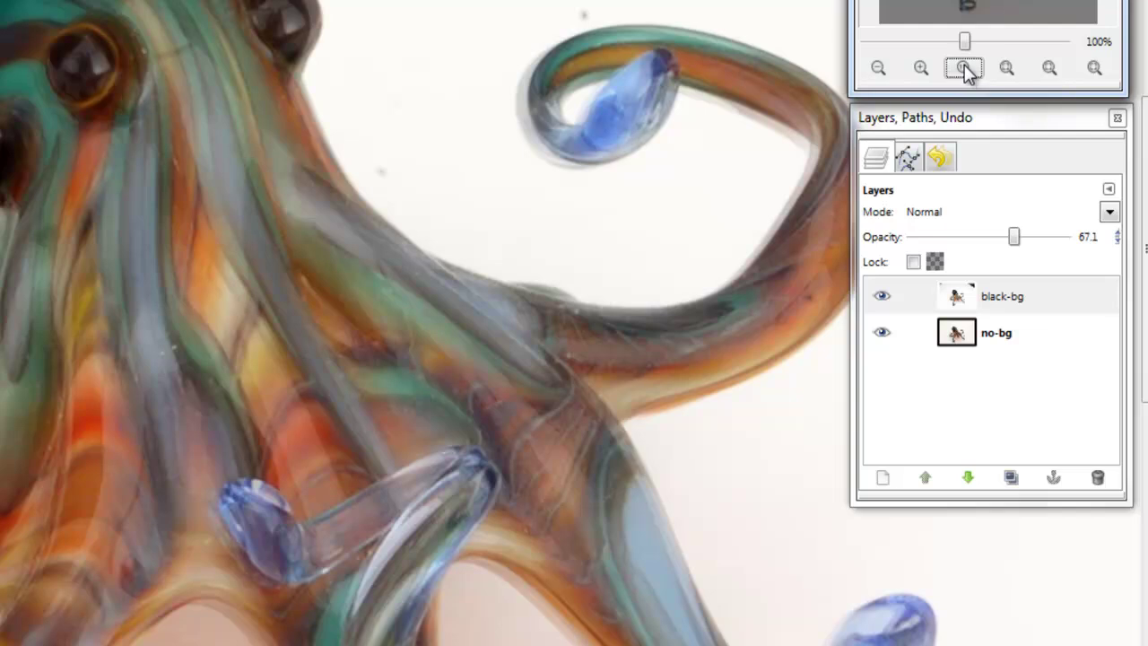
{"action": "left_click", "coordinate": [921, 69]}
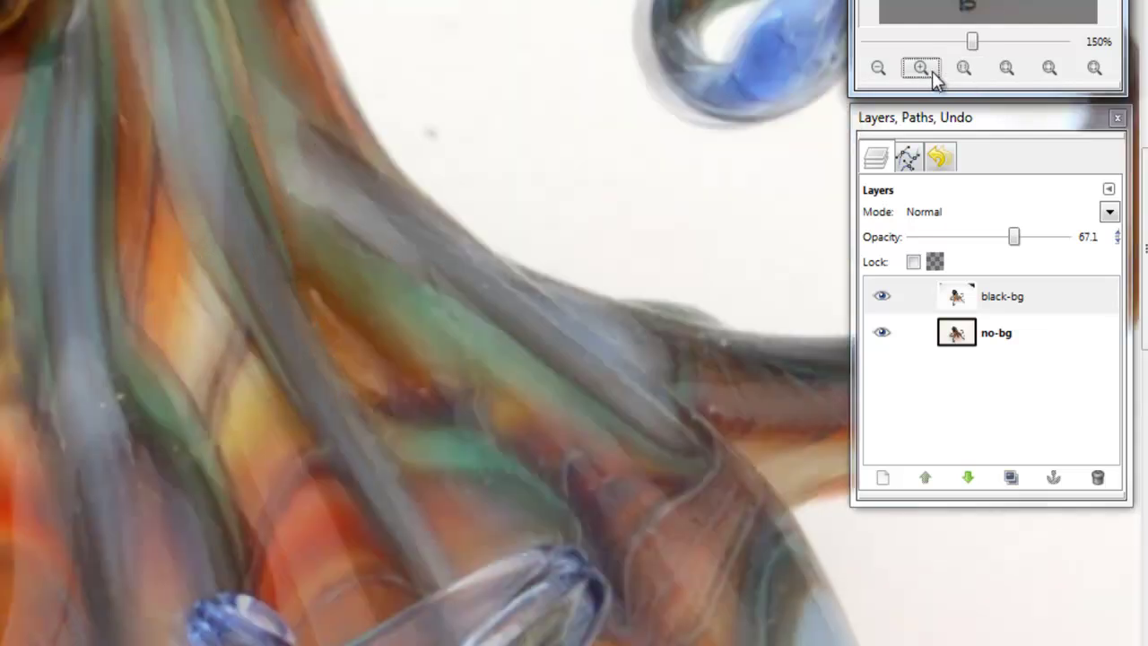
{"action": "left_click", "coordinate": [992, 303]}
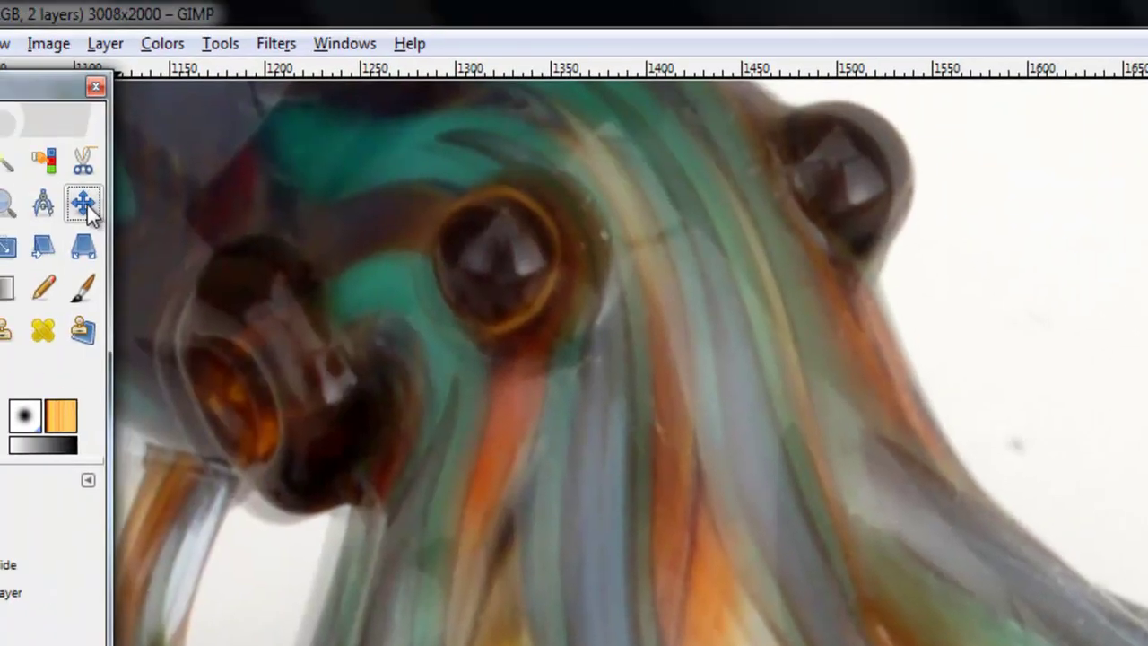
Shift black-bg with the Move tool toward no-bg and set its opacity to 45.0.
{"action": "left_click", "coordinate": [83, 205]}
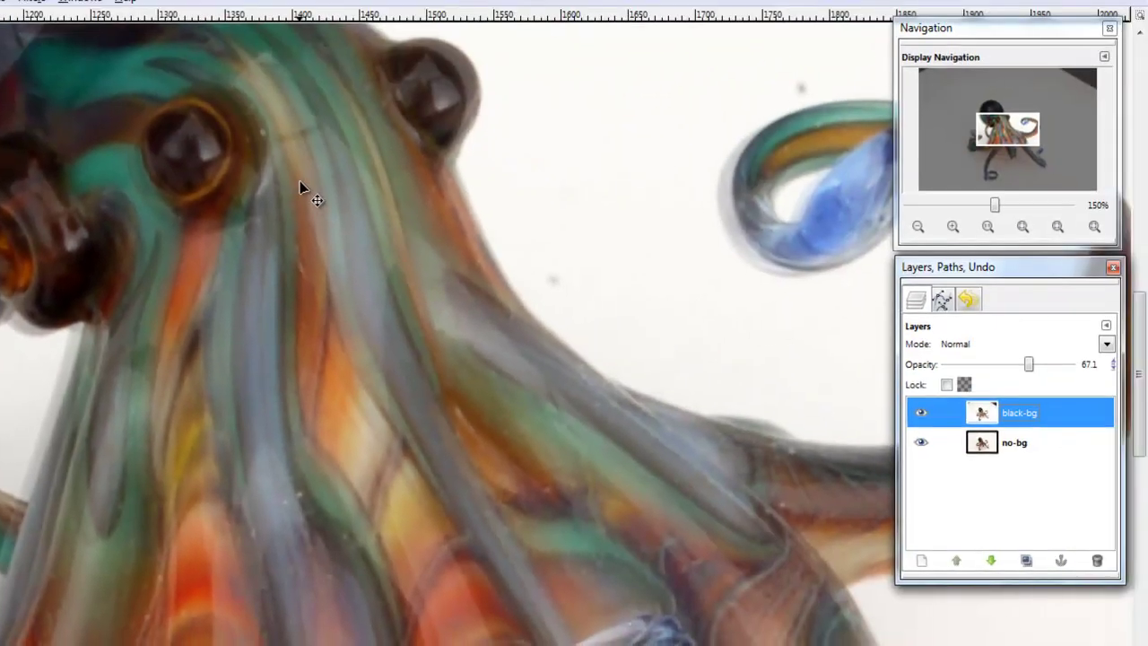
{"action": "mouse_move", "coordinate": [300, 187]}
{"action": "left_mouse_down"}
{"action": "mouse_move", "coordinate": [283, 203]}
{"action": "mouse_move", "coordinate": [294, 183]}
{"action": "mouse_move", "coordinate": [297, 203]}
{"action": "mouse_move", "coordinate": [291, 192]}
{"action": "left_mouse_up"}
{"action": "left_click_drag", "start_coordinate": [1030, 365], "coordinate": [1009, 367]}
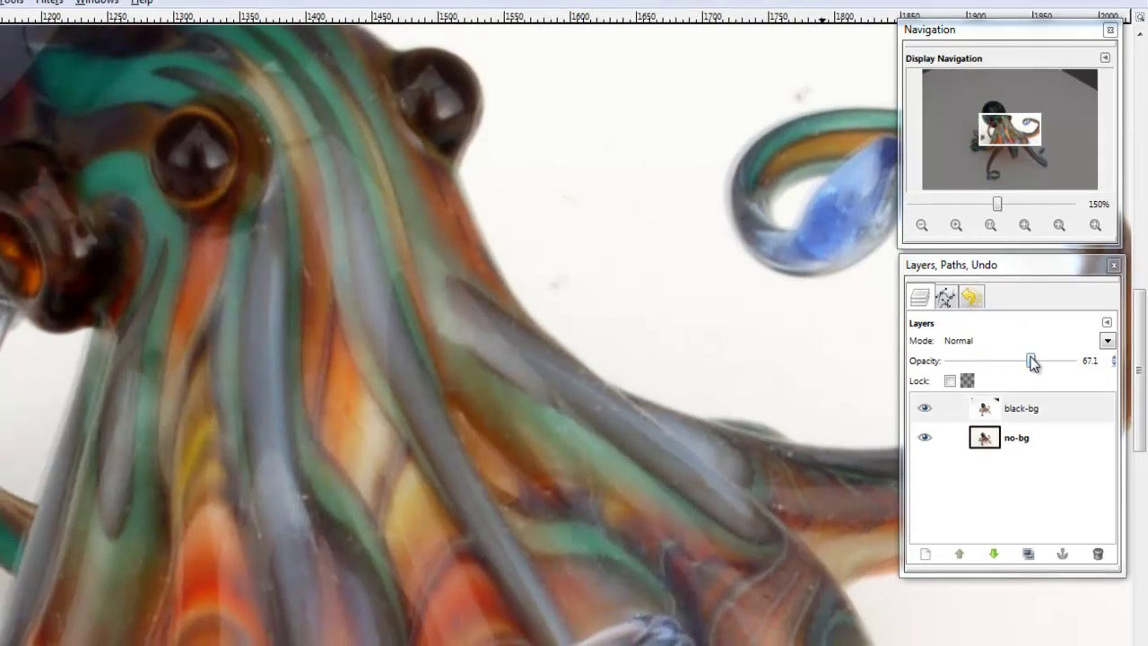
{"action": "left_click_drag", "start_coordinate": [1030, 326], "coordinate": [1027, 325]}
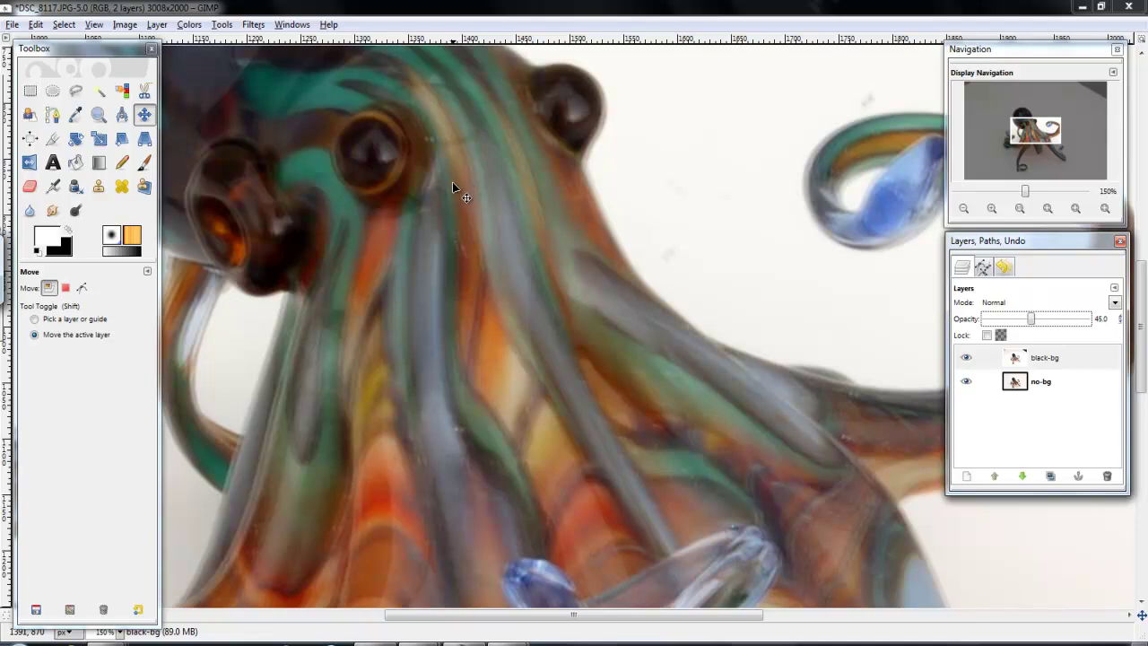
Nudge black-bg into alignment and toggle its visibility to check the fit.
{"action": "left_click_drag", "start_coordinate": [454, 193], "coordinate": [453, 189]}
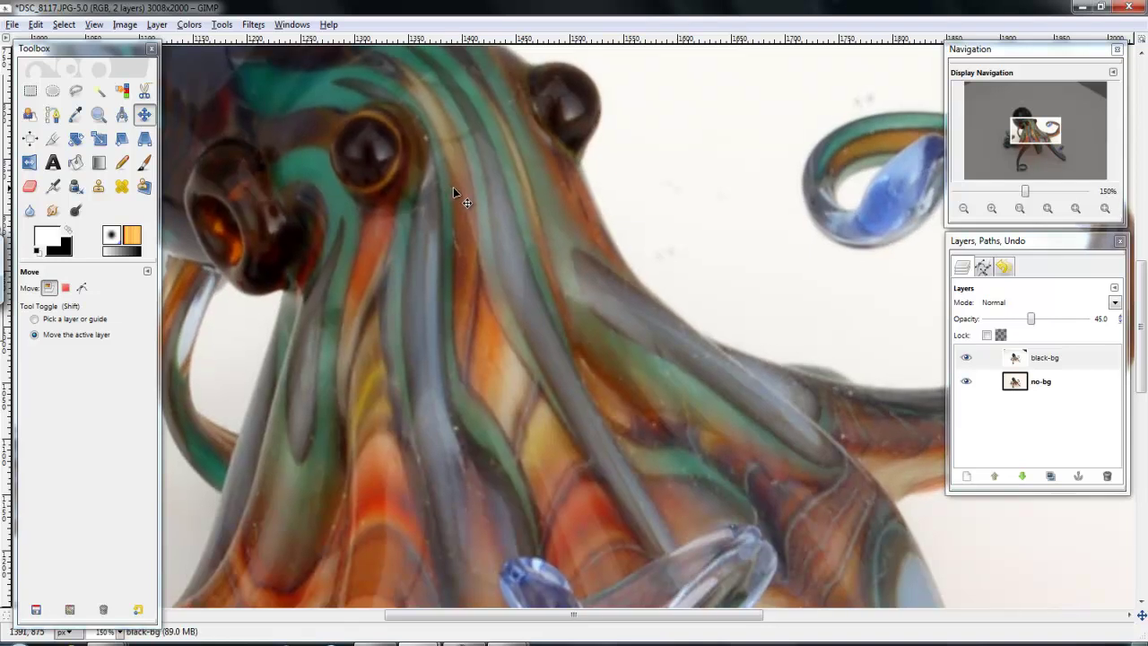
{"action": "left_click", "coordinate": [967, 359]}
{"action": "left_click", "coordinate": [967, 358]}
{"action": "left_click", "coordinate": [966, 360]}
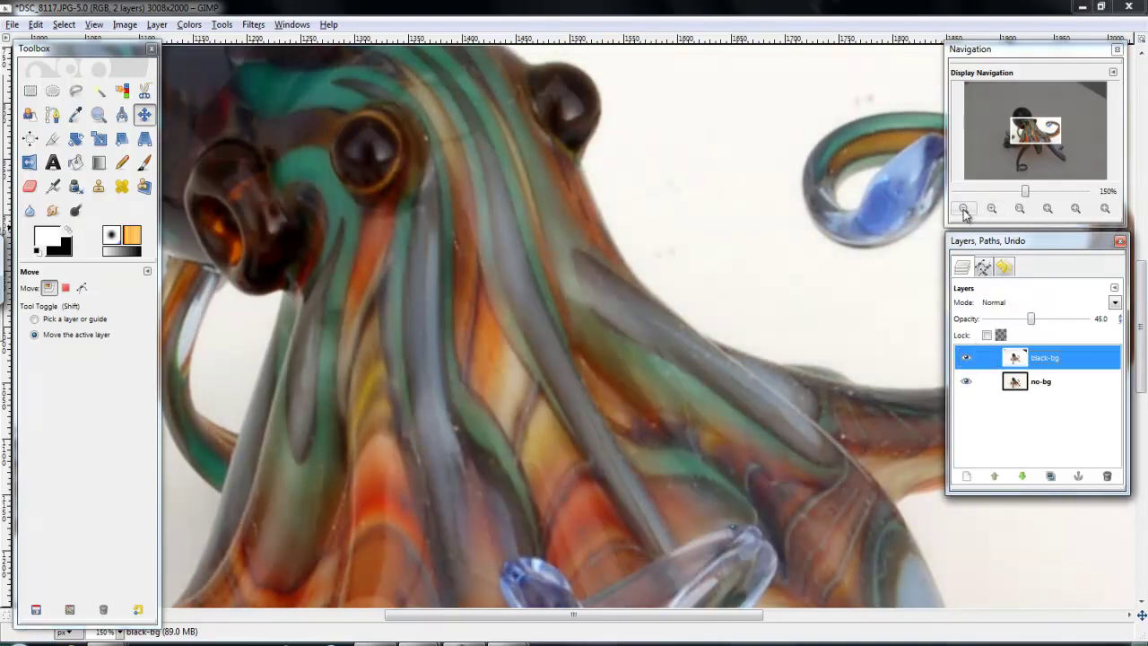
Zoom out to 50% to see more of the octopus.
{"action": "left_click", "coordinate": [964, 210]}
{"action": "left_click", "coordinate": [965, 212]}
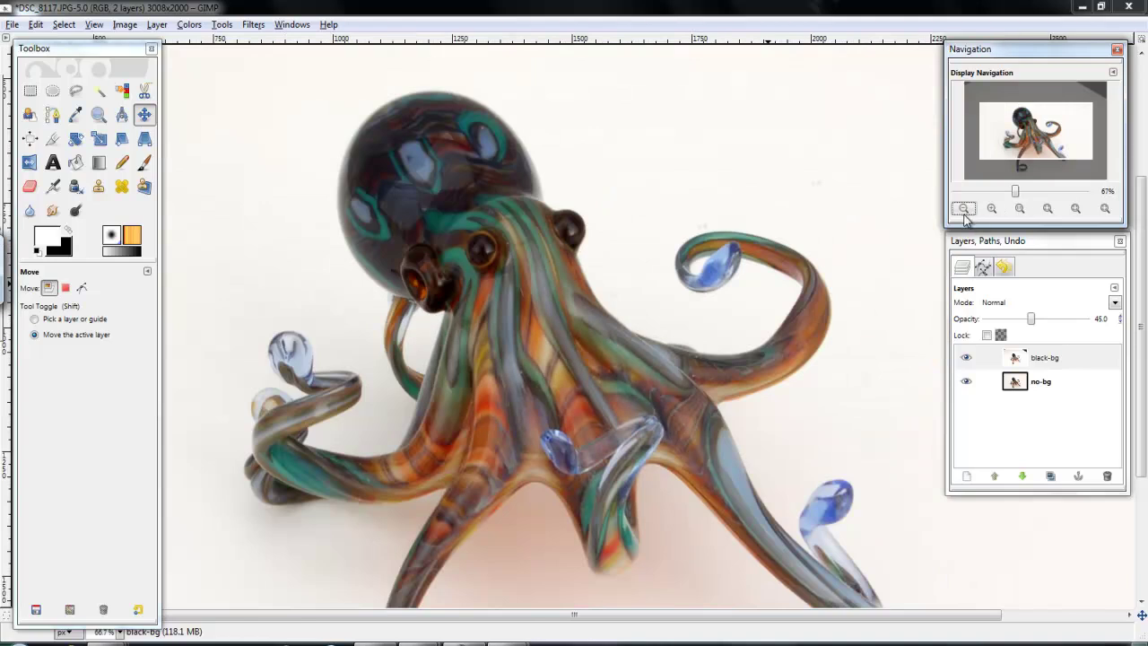
{"action": "left_click", "coordinate": [965, 209]}
{"action": "left_click", "coordinate": [1104, 258]}
{"action": "left_click_drag", "start_coordinate": [1062, 149], "coordinate": [1063, 185]}
Select black-bg and start adding a Black (full transparency) layer mask.
{"action": "left_click", "coordinate": [1025, 366]}
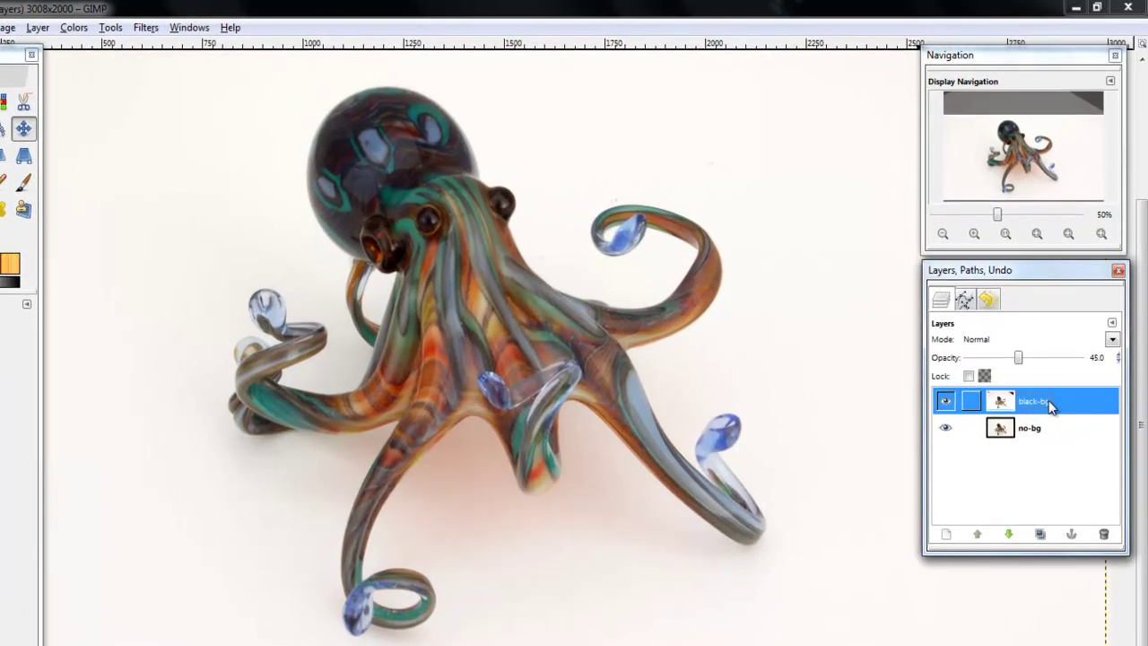
{"action": "right_click", "coordinate": [1052, 407]}
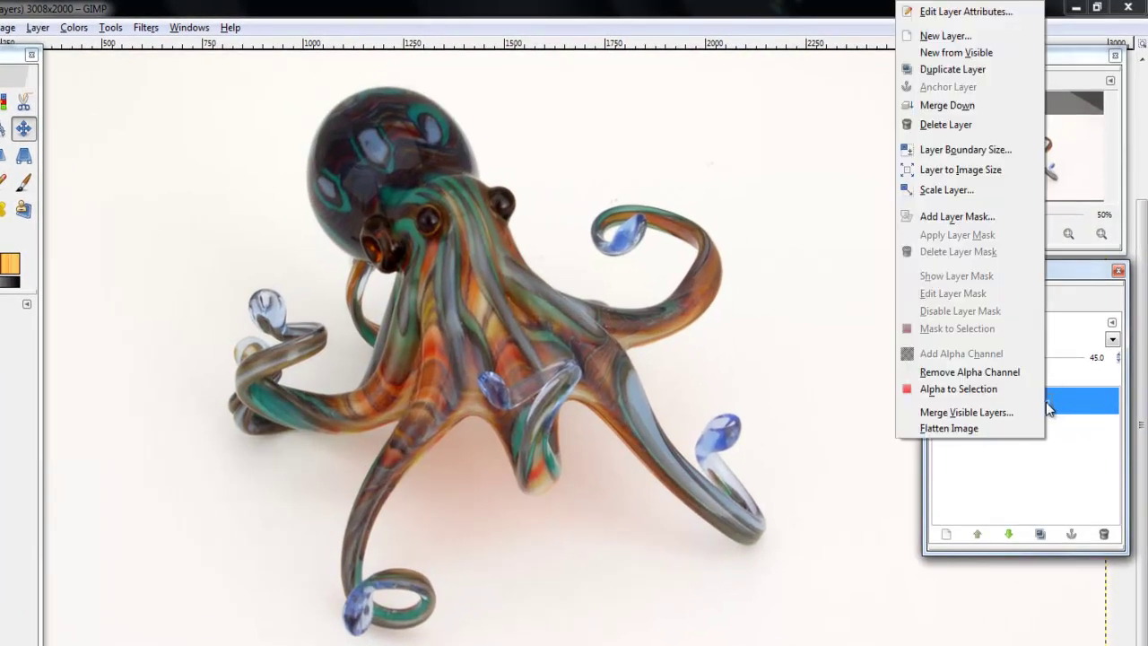
{"action": "left_click", "coordinate": [1004, 218]}
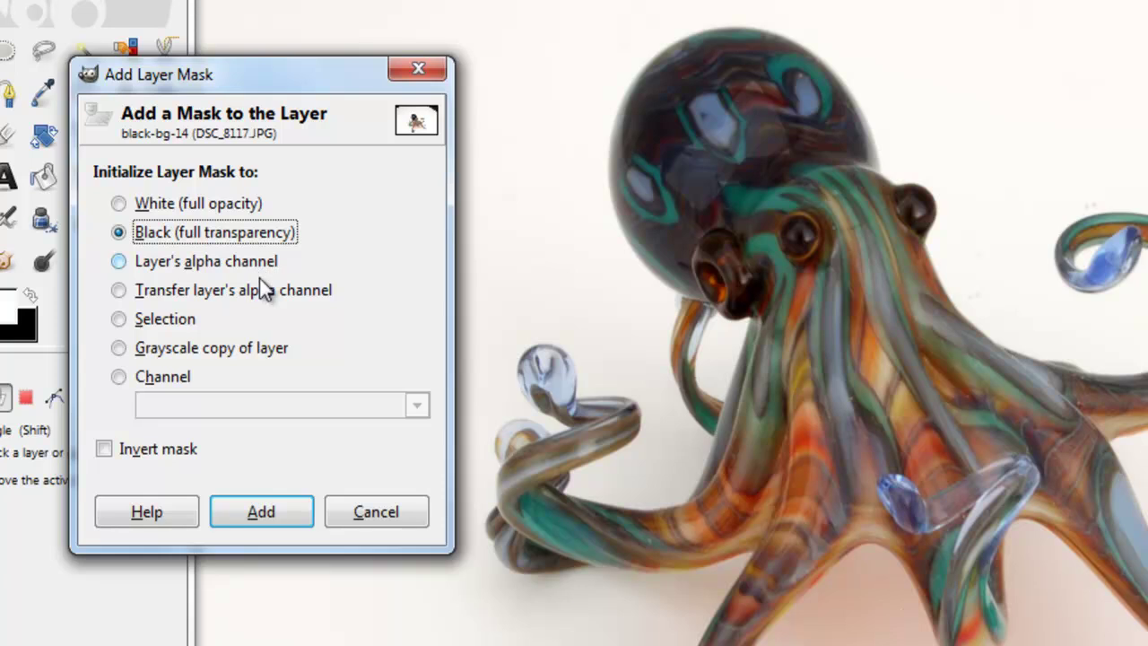
Add the black mask and choose the Paintbrush with a white foreground colour.
{"action": "left_click", "coordinate": [272, 514]}
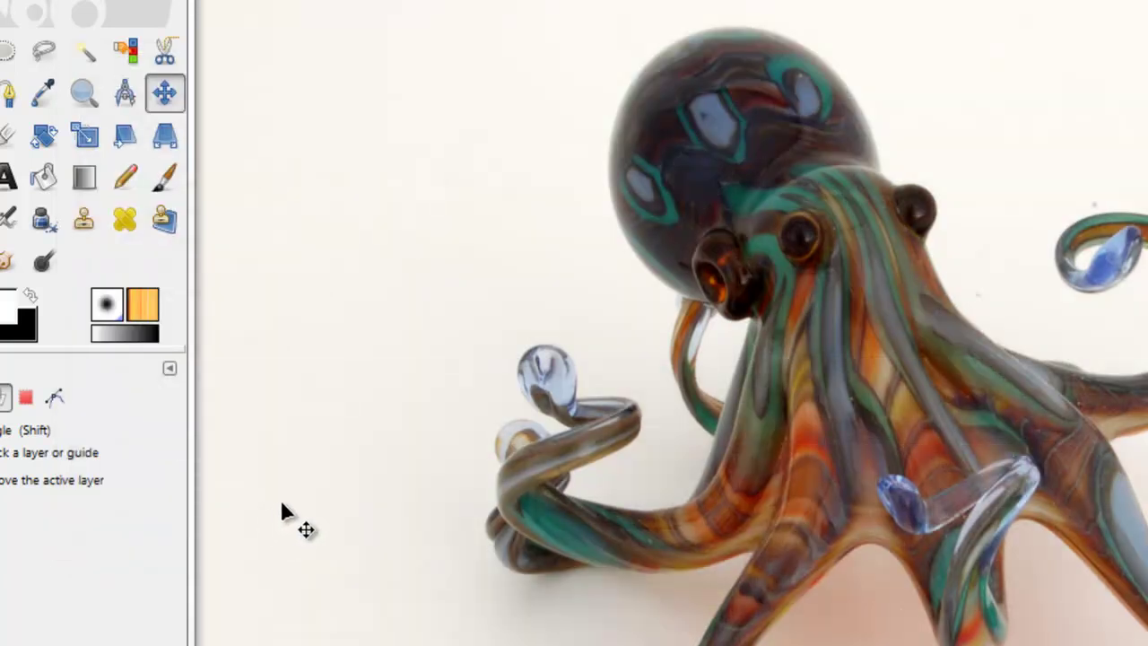
{"action": "left_click", "coordinate": [164, 177]}
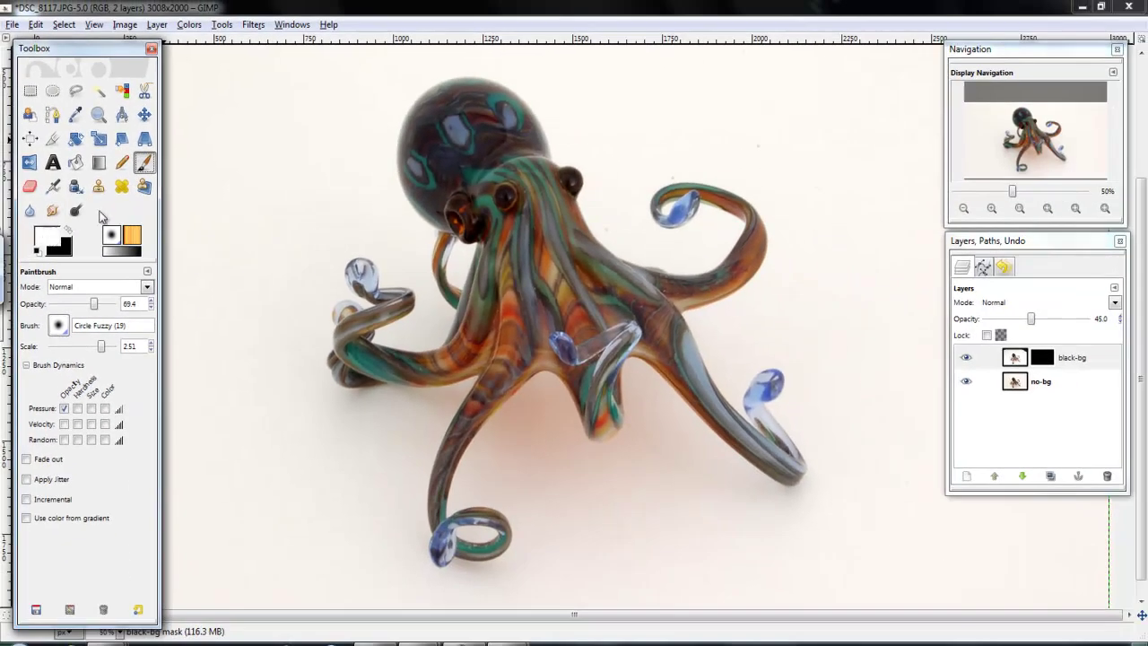
{"action": "left_click", "coordinate": [47, 238]}
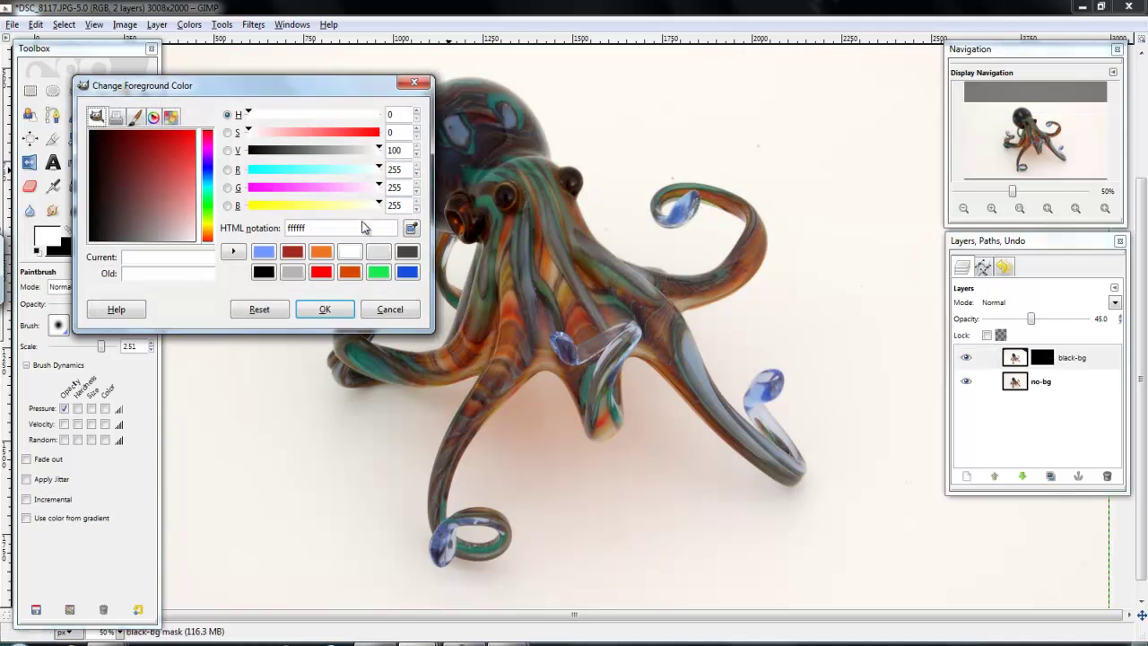
{"action": "left_click", "coordinate": [350, 254]}
{"action": "left_click", "coordinate": [334, 309]}
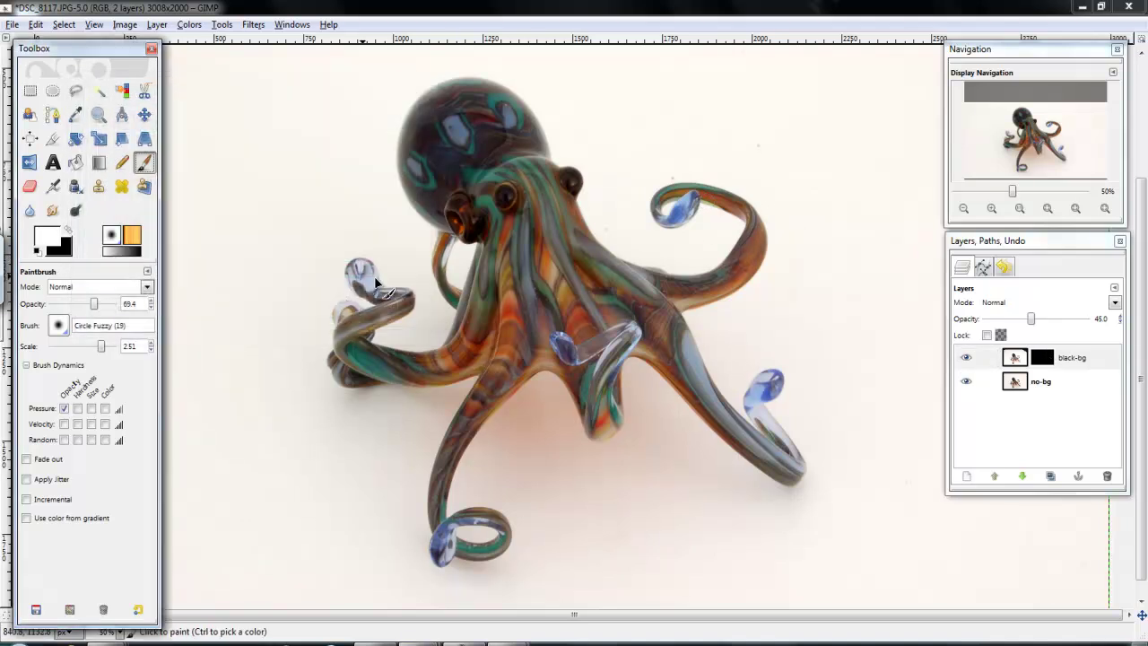
Raise black-bg opacity to 100 and make its mask the painting target.
{"action": "left_click", "coordinate": [1042, 358]}
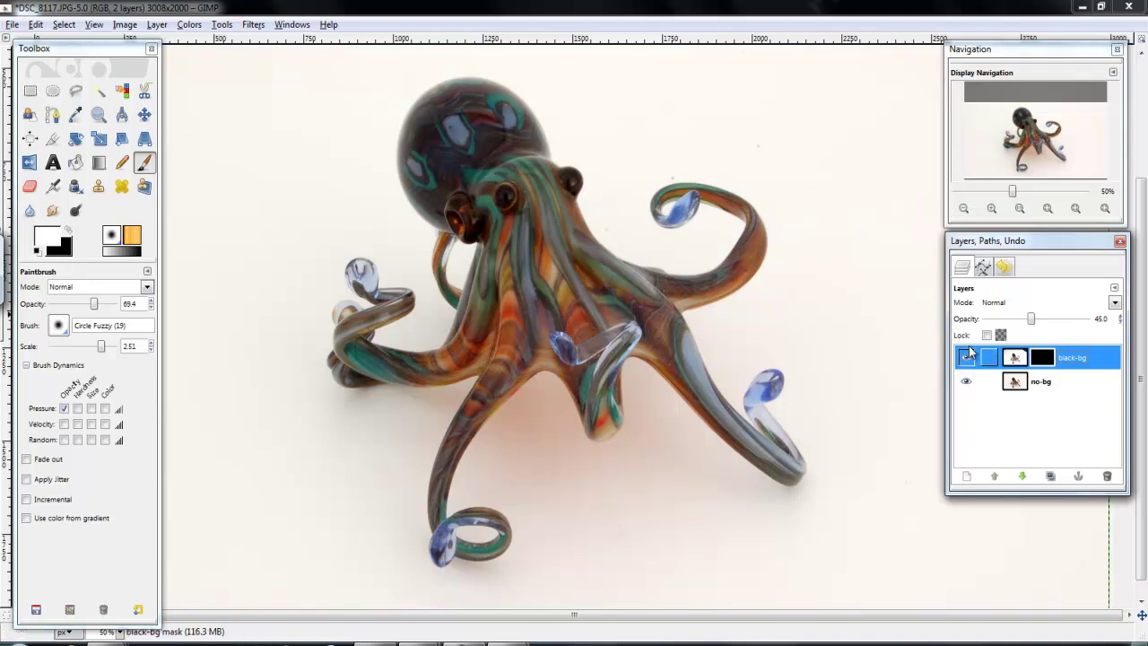
{"action": "left_click_drag", "start_coordinate": [1031, 321], "coordinate": [1090, 326]}
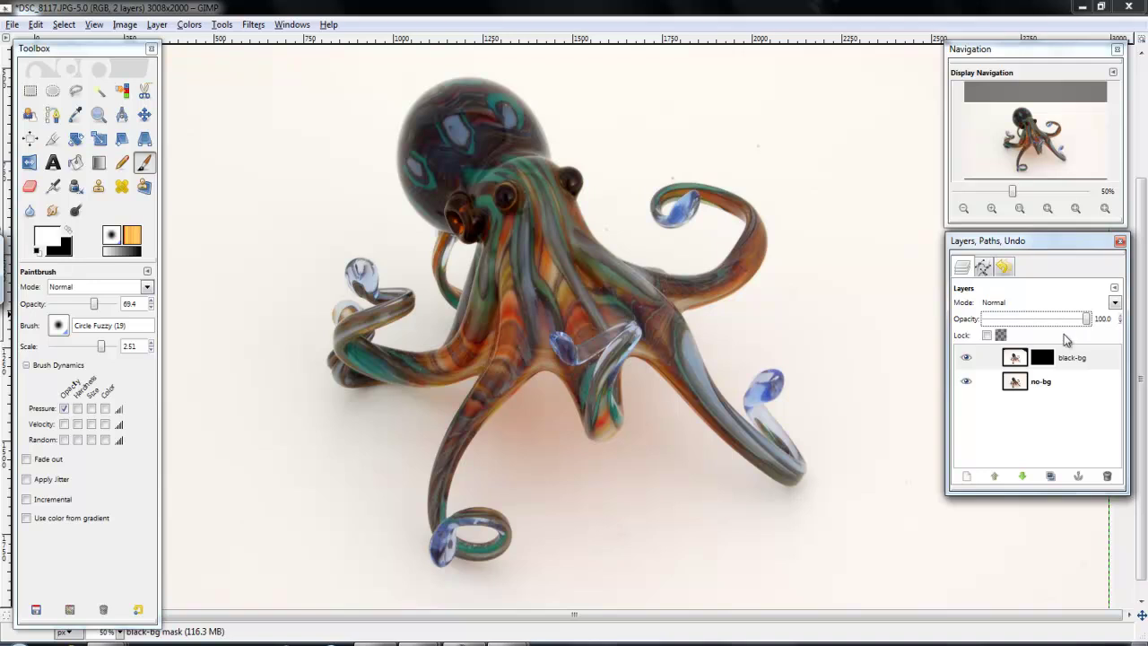
{"action": "left_click", "coordinate": [1043, 357]}
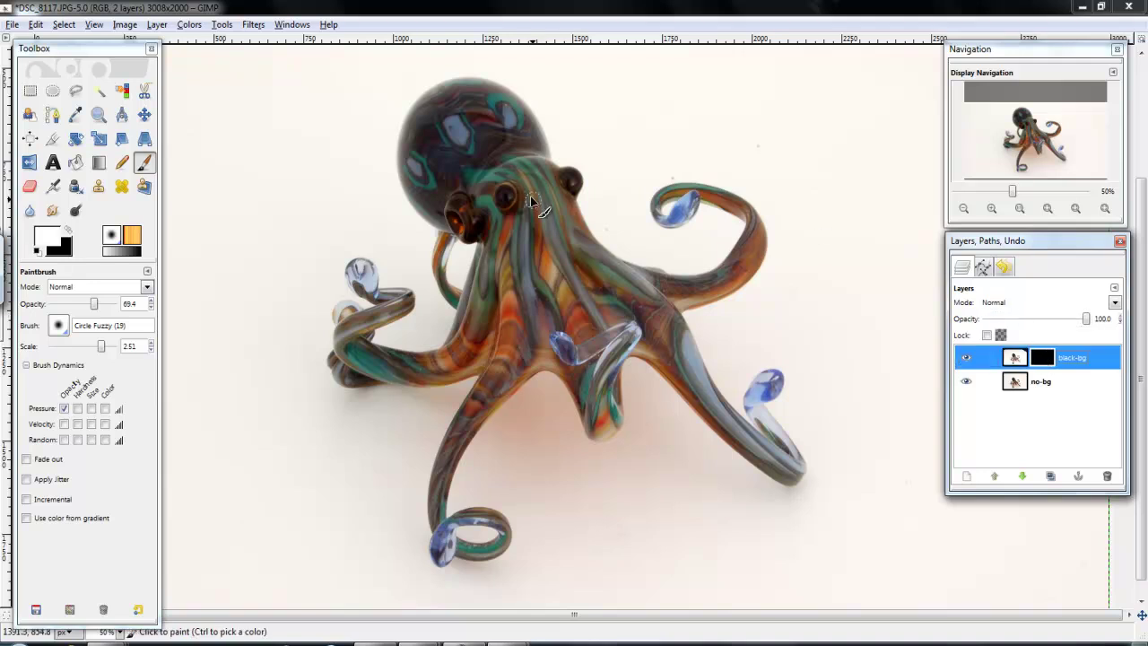
{"action": "left_click", "coordinate": [541, 146]}
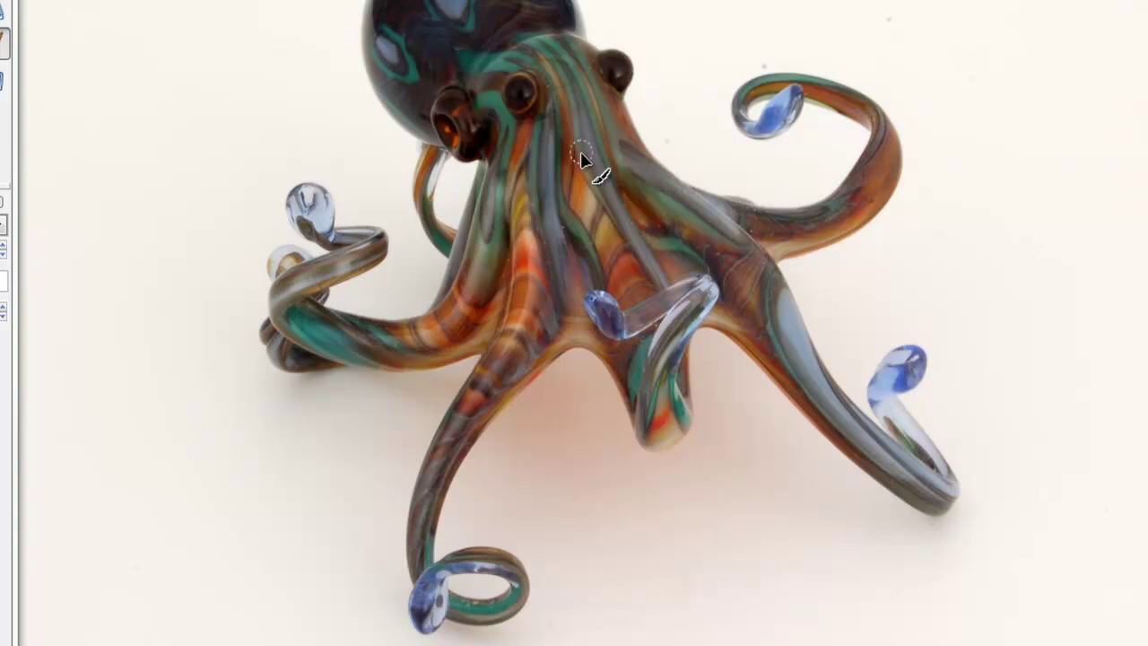
Paint white on the mask over the eyes, head, right tentacle and upper-right arm.
{"action": "left_click", "coordinate": [525, 91]}
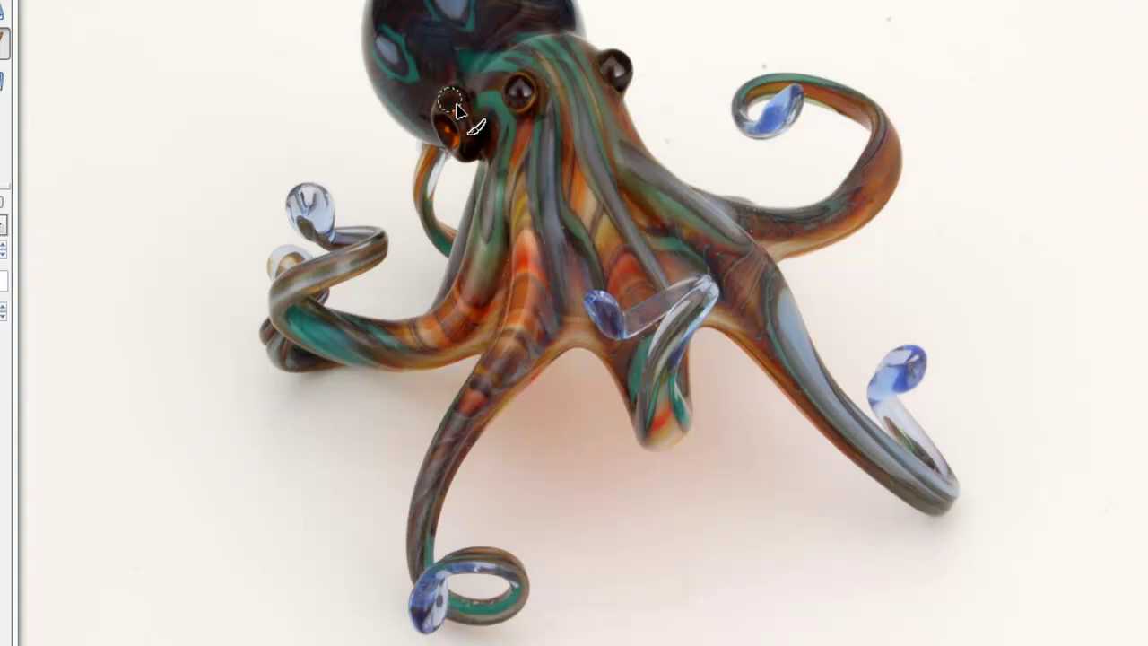
{"action": "left_click_drag", "start_coordinate": [457, 110], "coordinate": [471, 154]}
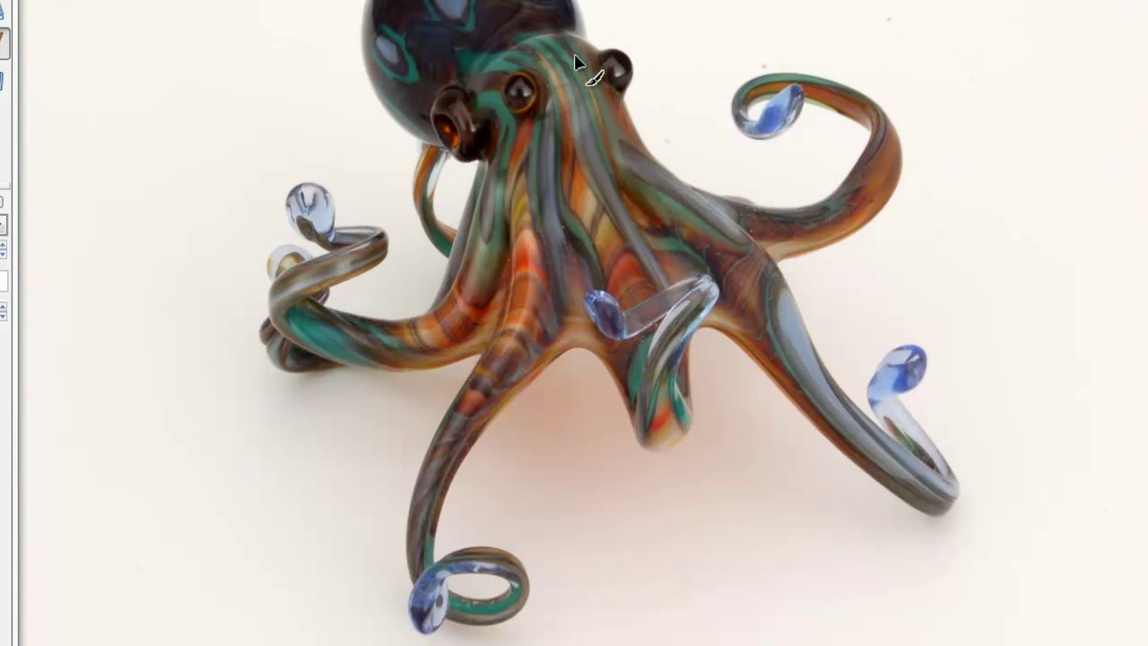
{"action": "left_click_drag", "start_coordinate": [569, 89], "coordinate": [581, 250]}
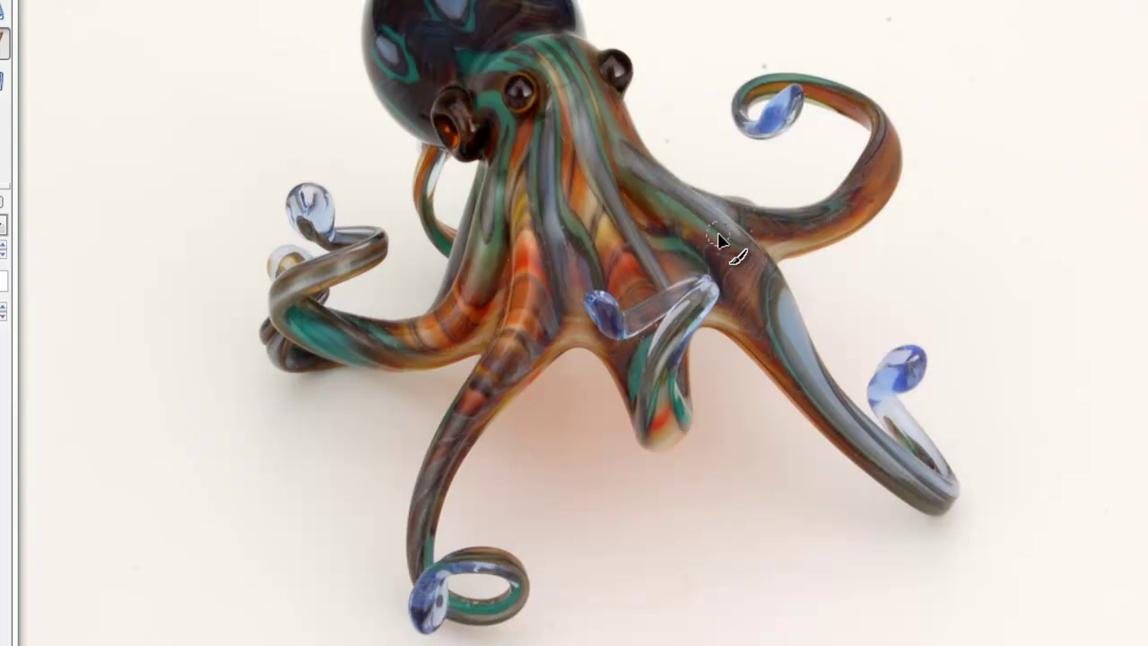
{"action": "mouse_move", "coordinate": [813, 373]}
{"action": "left_mouse_down"}
{"action": "mouse_move", "coordinate": [737, 264]}
{"action": "mouse_move", "coordinate": [800, 372]}
{"action": "mouse_move", "coordinate": [874, 440]}
{"action": "mouse_move", "coordinate": [839, 382]}
{"action": "mouse_move", "coordinate": [828, 396]}
{"action": "mouse_move", "coordinate": [896, 469]}
{"action": "mouse_move", "coordinate": [931, 484]}
{"action": "left_mouse_up"}
{"action": "mouse_move", "coordinate": [741, 238]}
{"action": "left_mouse_down"}
{"action": "mouse_move", "coordinate": [853, 200]}
{"action": "mouse_move", "coordinate": [878, 173]}
{"action": "left_mouse_up"}
{"action": "left_click_drag", "start_coordinate": [725, 215], "coordinate": [846, 202]}
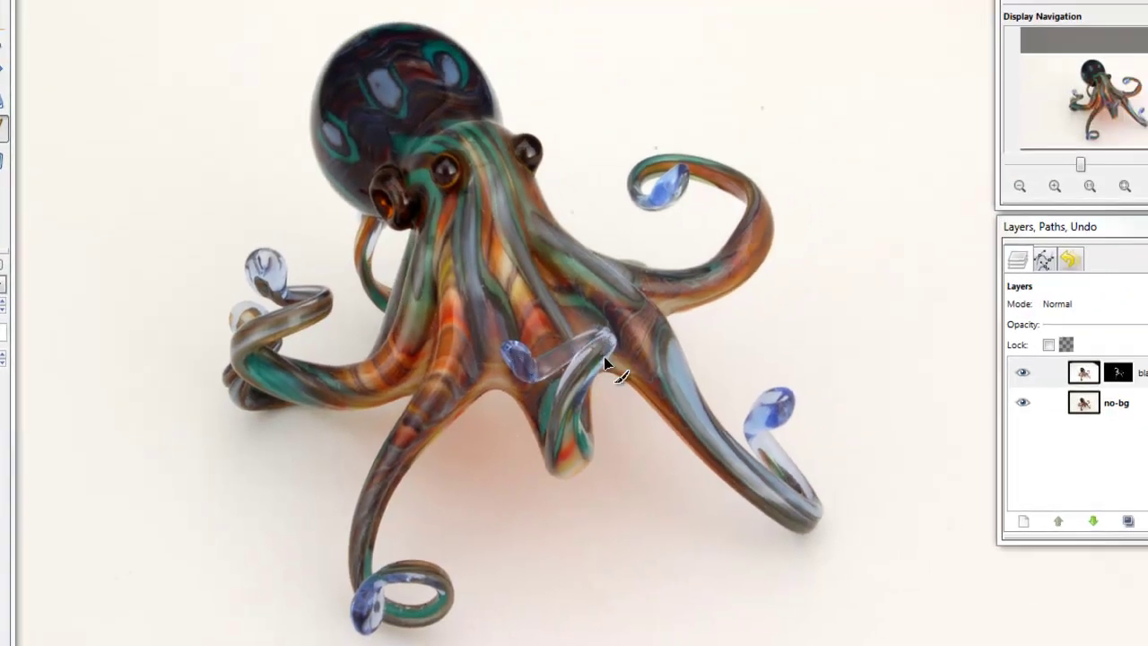
{"action": "left_click_drag", "start_coordinate": [579, 459], "coordinate": [582, 386]}
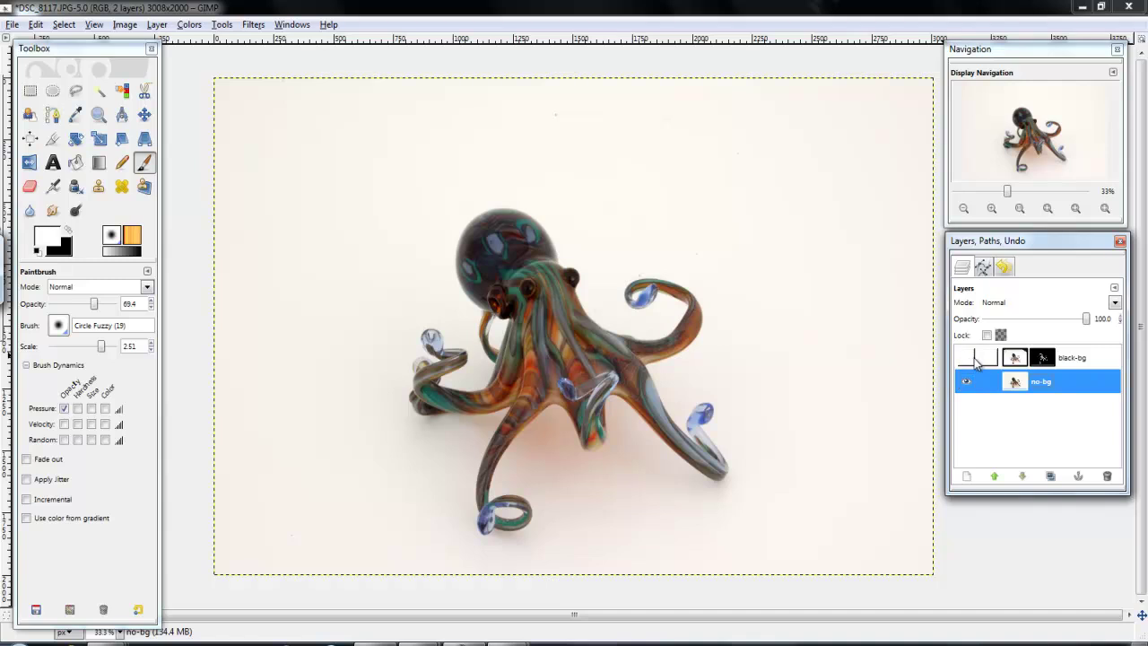
Toggle the black-bg layer's visibility to compare the painted-in contrast.
{"action": "left_click", "coordinate": [966, 358]}
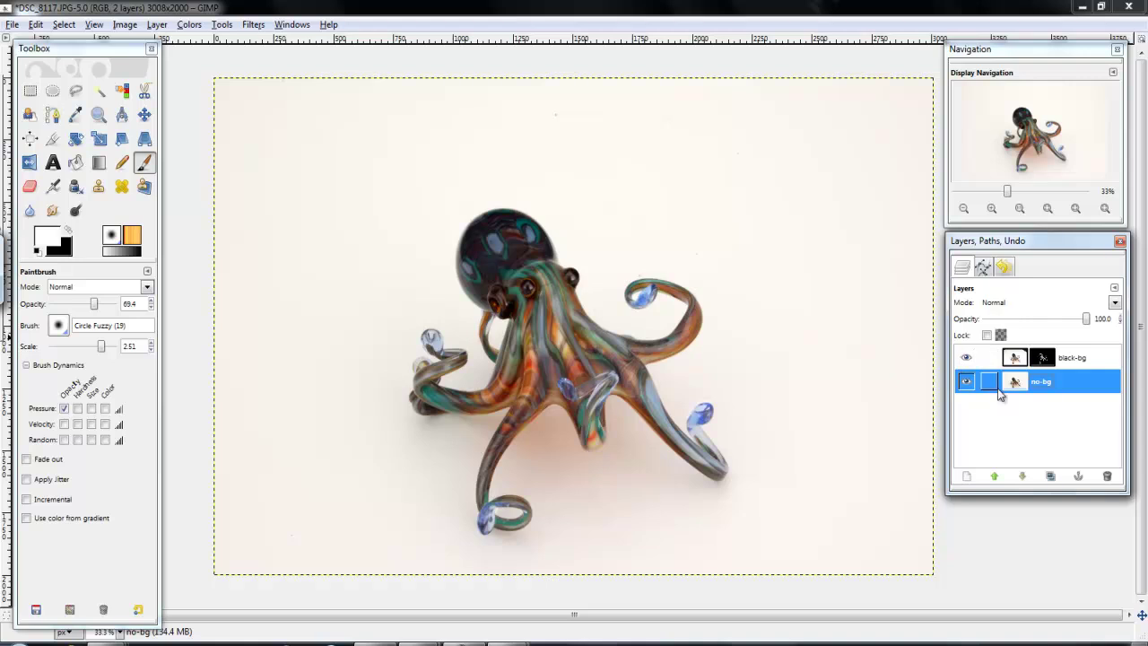
Compare the no-bg and black-bg layers at 1:1 zoom, leaving both layers visible.
{"action": "left_click", "coordinate": [966, 383]}
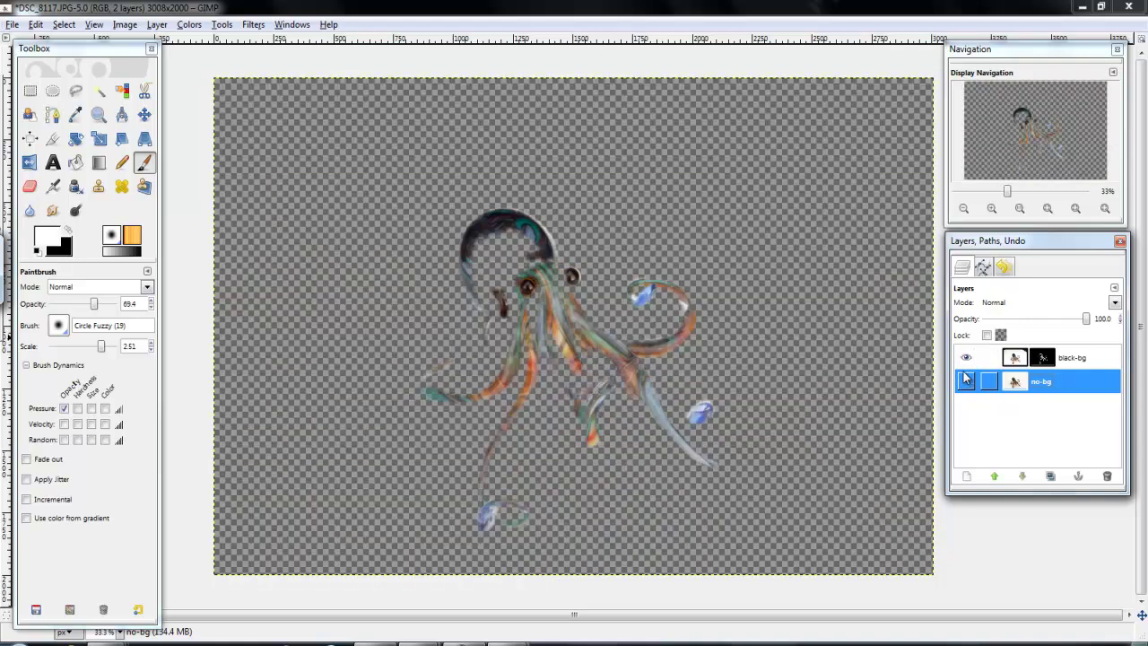
{"action": "left_click", "coordinate": [1020, 209]}
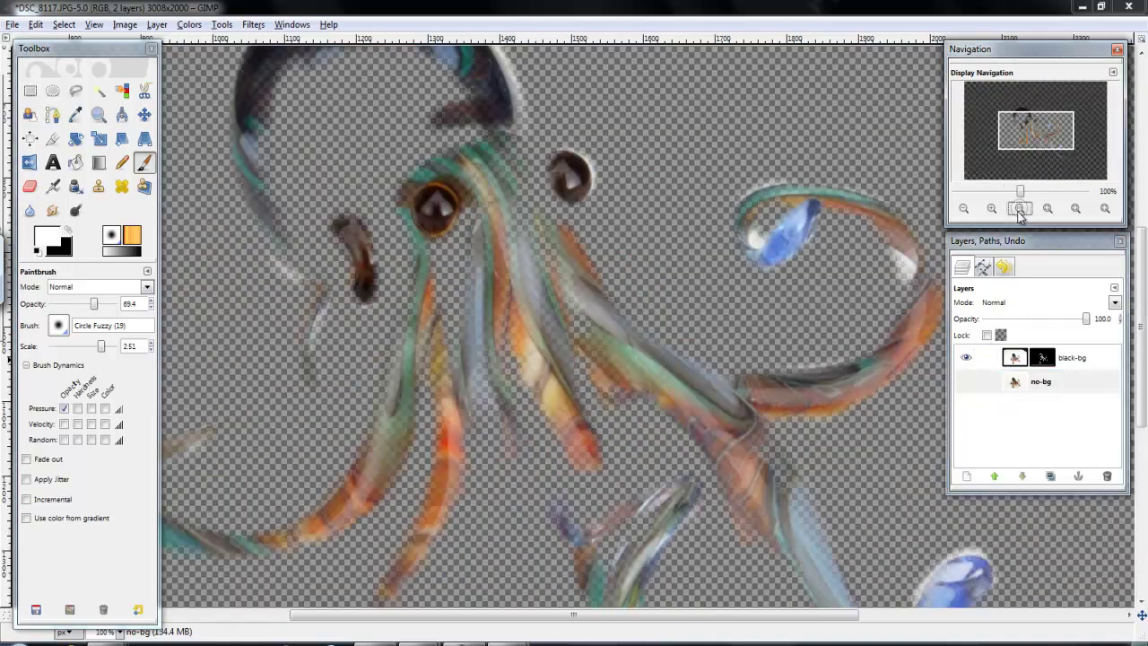
{"action": "mouse_move", "coordinate": [1032, 137]}
{"action": "left_mouse_down"}
{"action": "mouse_move", "coordinate": [1010, 144]}
{"action": "mouse_move", "coordinate": [1030, 152]}
{"action": "mouse_move", "coordinate": [1032, 139]}
{"action": "left_mouse_up"}
{"action": "left_click", "coordinate": [967, 383]}
{"action": "left_click", "coordinate": [966, 358]}
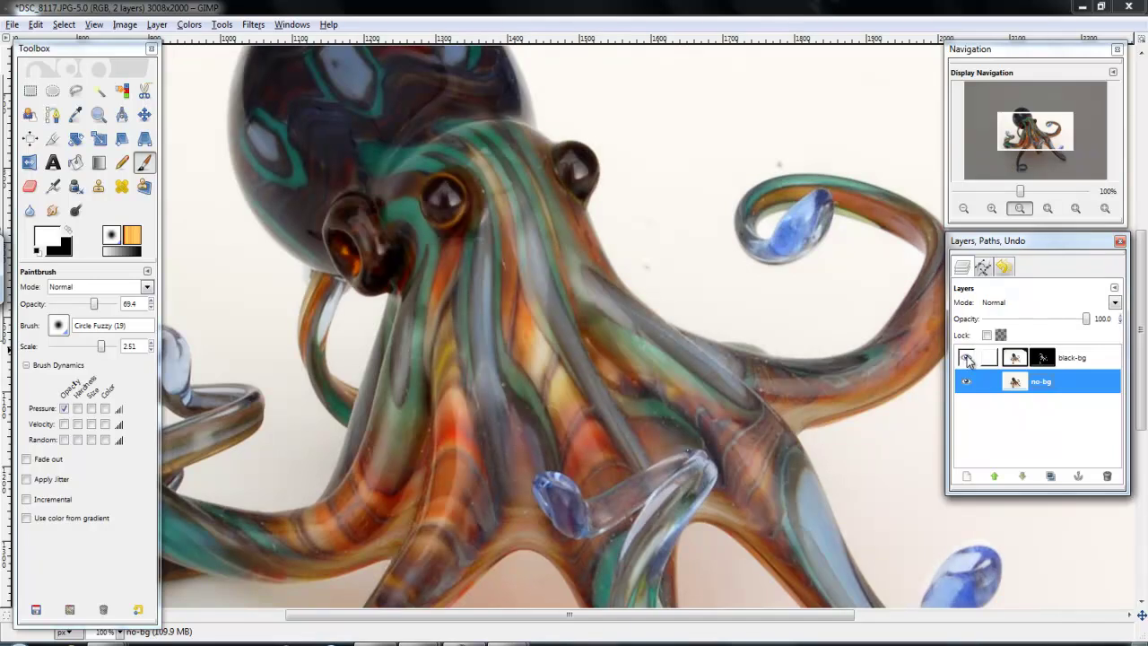
{"action": "left_click", "coordinate": [966, 358]}
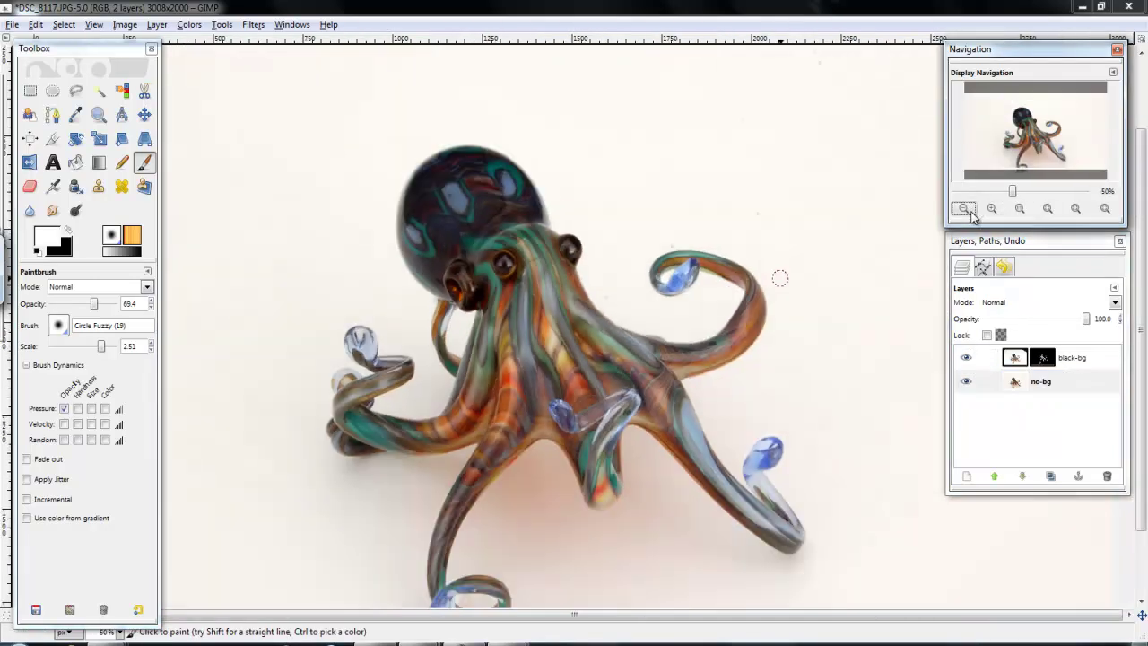